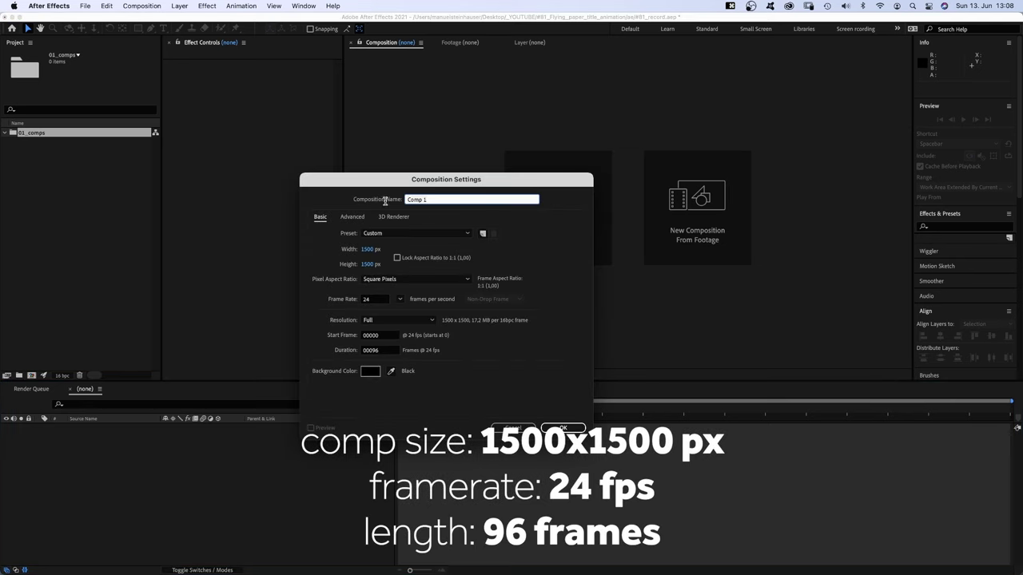
# - Name the new composition 'paper', confirm it, and enlarge the viewer area
pyautogui.write('paper')
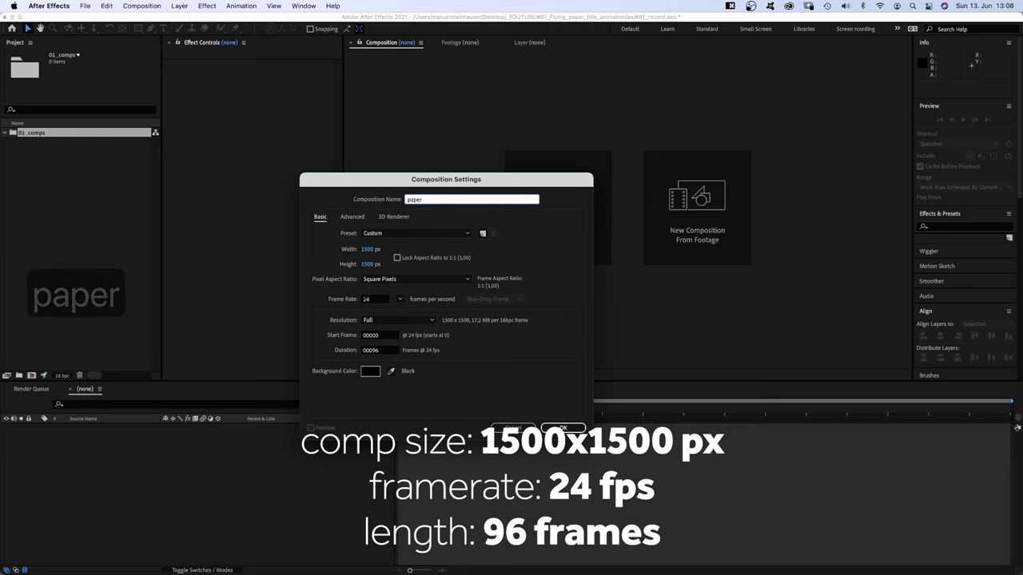
pyautogui.press('Return')
pyautogui.moveTo(539, 423); pyautogui.dragTo(531, 455)
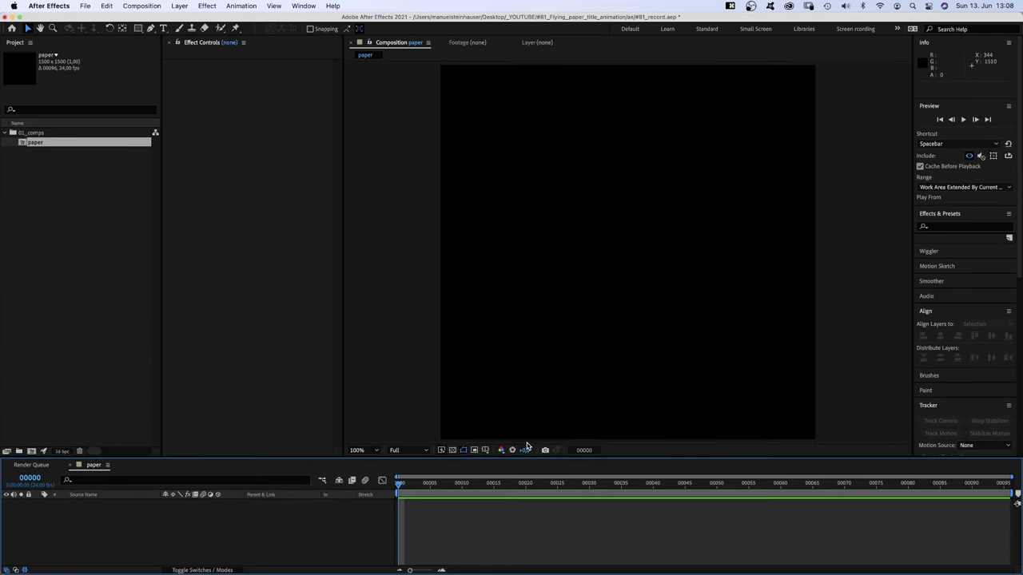
# - Create a full-size solid named 'paper' in a cream colour (FFE7CA)
pyautogui.press('super+y')
pyautogui.write('paper')
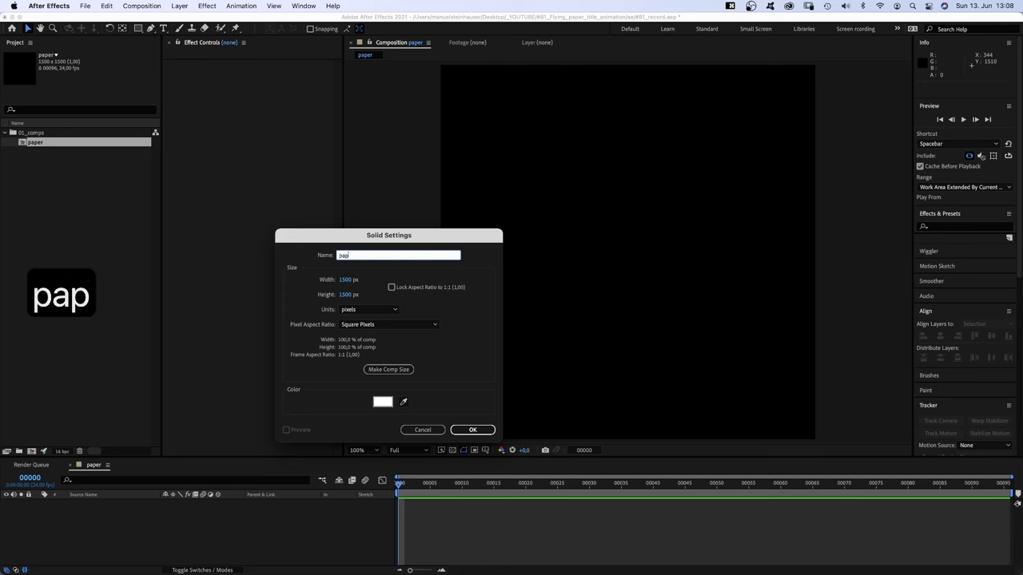
pyautogui.click(382, 402)
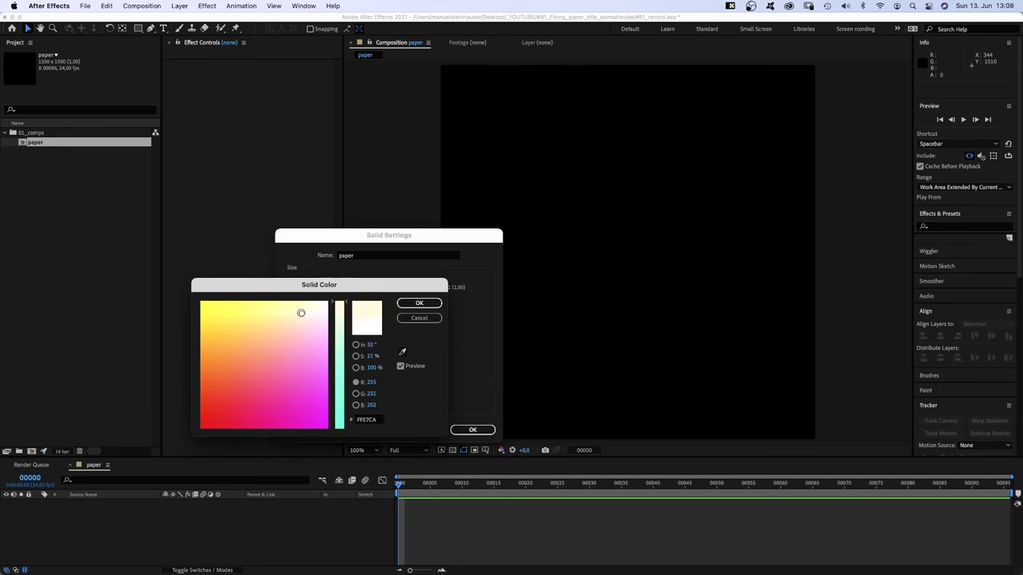
pyautogui.click(428, 303)
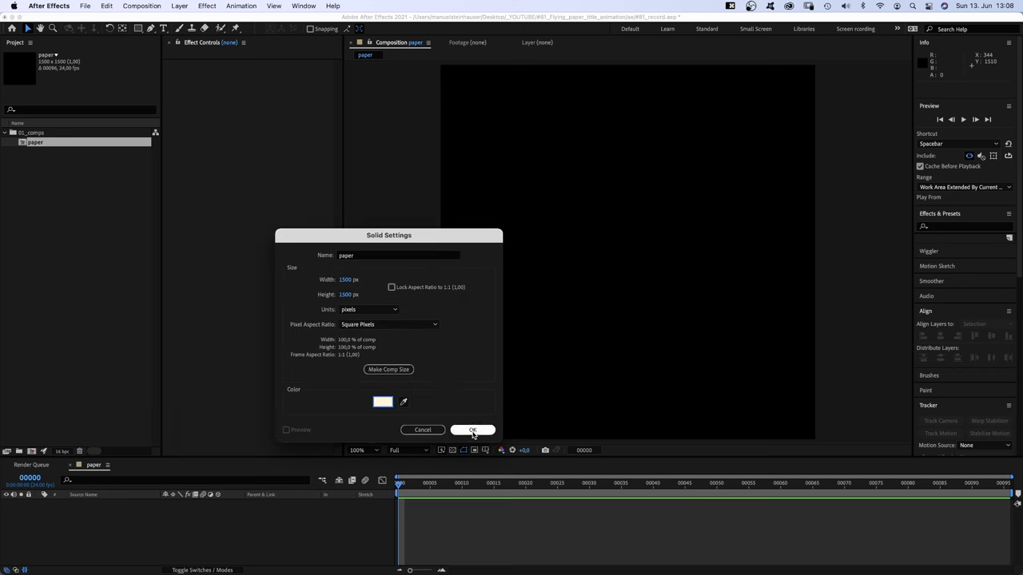
# - Add the cream paper solid and write HEADLINE as a text layer on the page
pyautogui.click(472, 431)
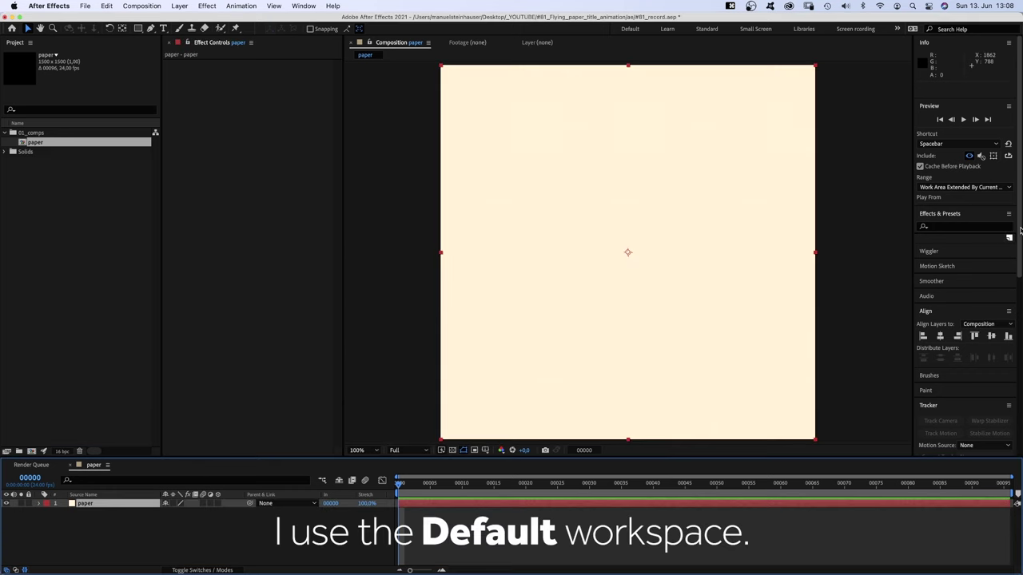
pyautogui.moveTo(1019, 230); pyautogui.dragTo(1011, 438)
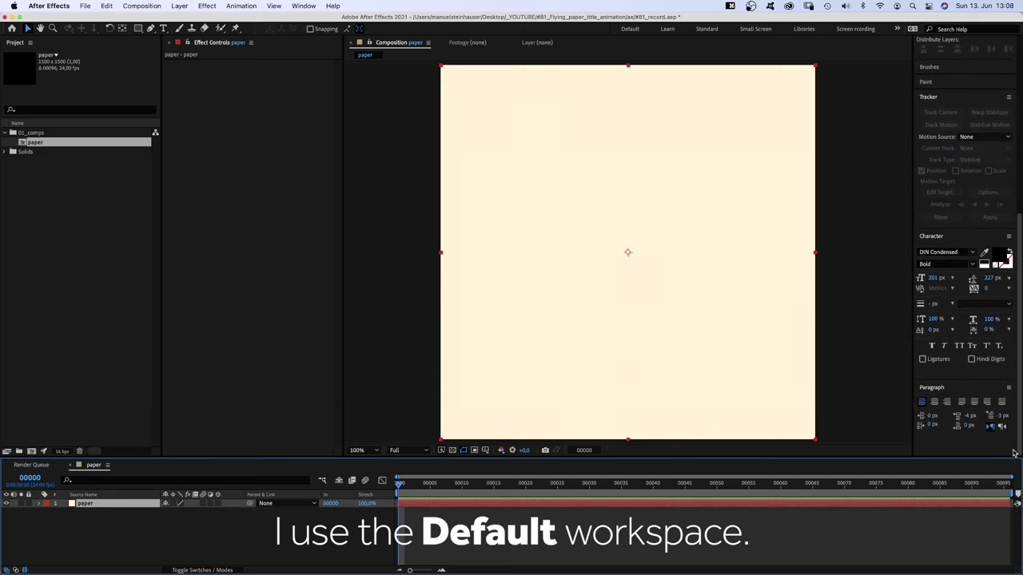
pyautogui.click(163, 28)
pyautogui.click(553, 257)
pyautogui.write('HEADLINE')
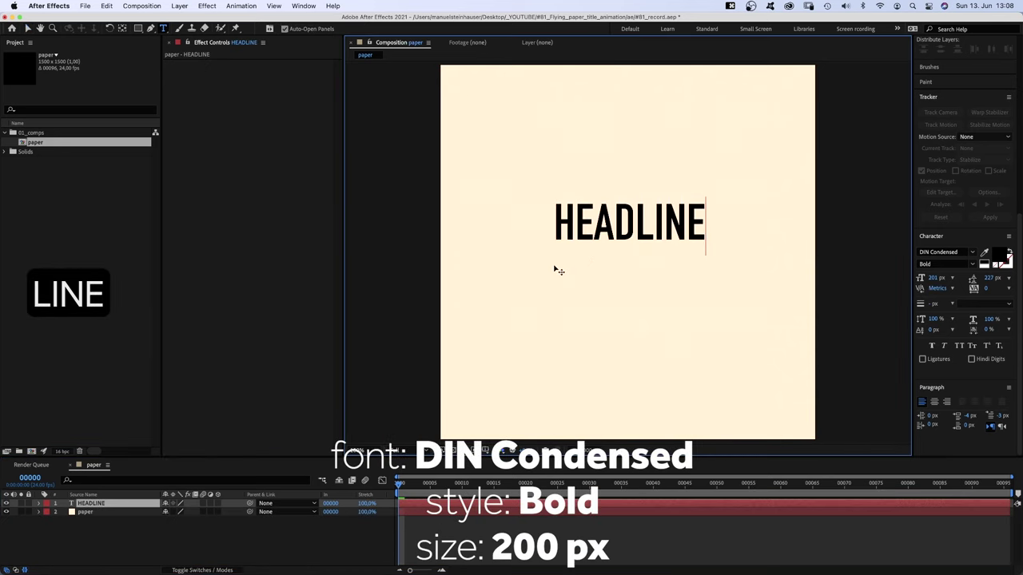
pyautogui.click(26, 29)
# - Duplicate HEADLINE, place the copy below it, and change its text to TITLE
pyautogui.moveTo(674, 218); pyautogui.dragTo(666, 222)
pyautogui.press('super+d')
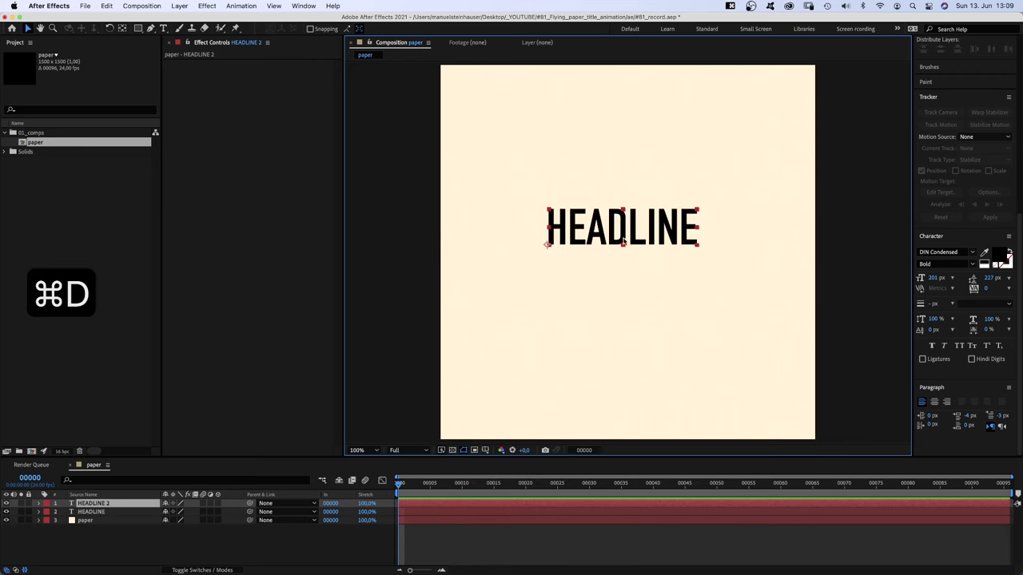
pyautogui.moveTo(601, 240); pyautogui.dragTo(580, 280)
pyautogui.doubleClick(579, 278)
pyautogui.write('TITLWE')
pyautogui.press('BackSpace')
pyautogui.press('BackSpace')
pyautogui.write('E')
pyautogui.click(27, 29)
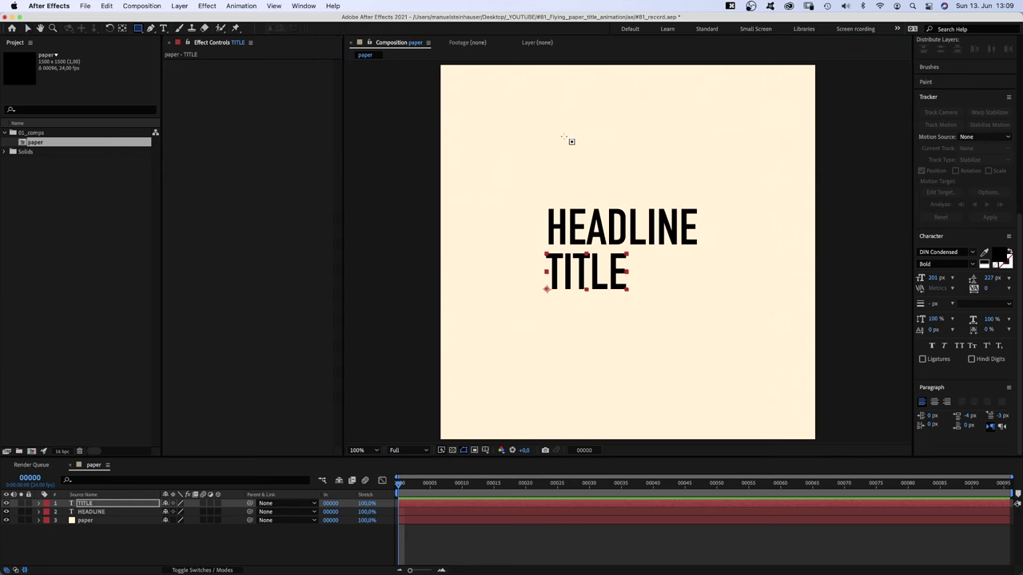
# - Undo the accidental mask drawn on TITLE and deselect that layer
pyautogui.moveTo(535, 115); pyautogui.dragTo(538, 118)
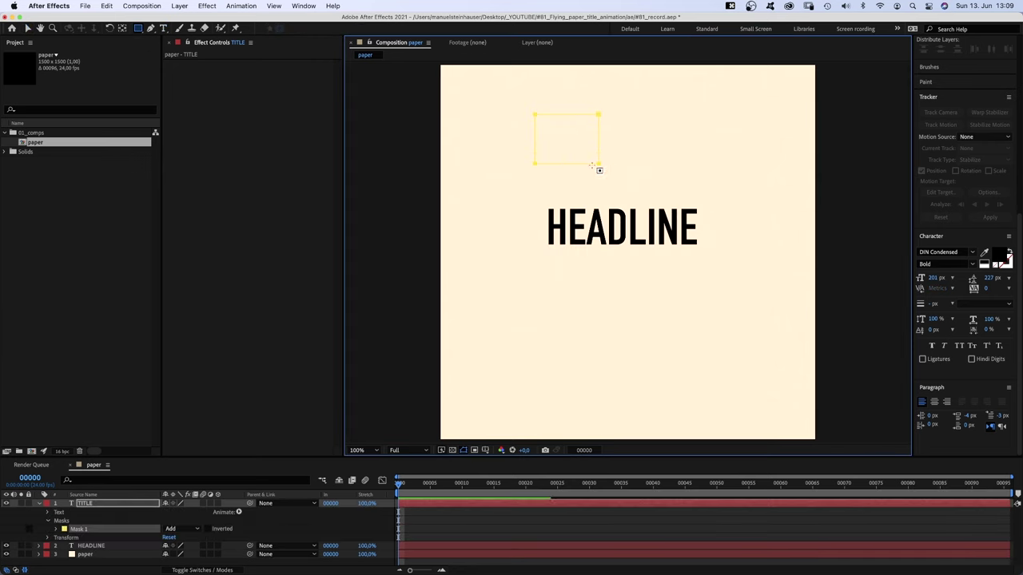
pyautogui.press('super+z')
pyautogui.click(103, 562)
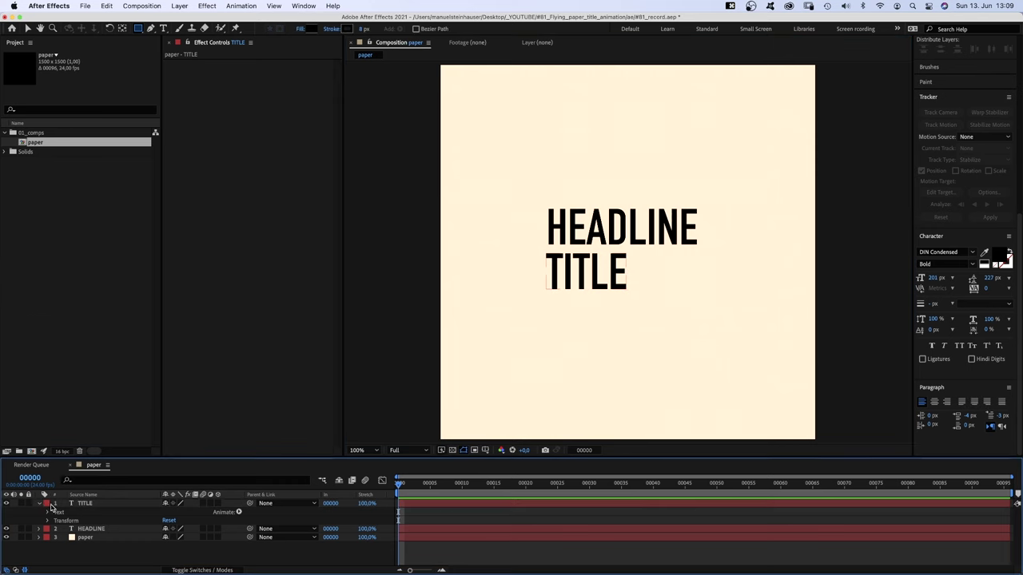
pyautogui.click(38, 505)
# - Draw a black rectangle 'pic' above HEADLINE and place a copy below TITLE
pyautogui.moveTo(542, 113)
pyautogui.mouseDown()
pyautogui.moveTo(657, 189)
pyautogui.moveTo(625, 168)
pyautogui.mouseUp()
pyautogui.press('v')
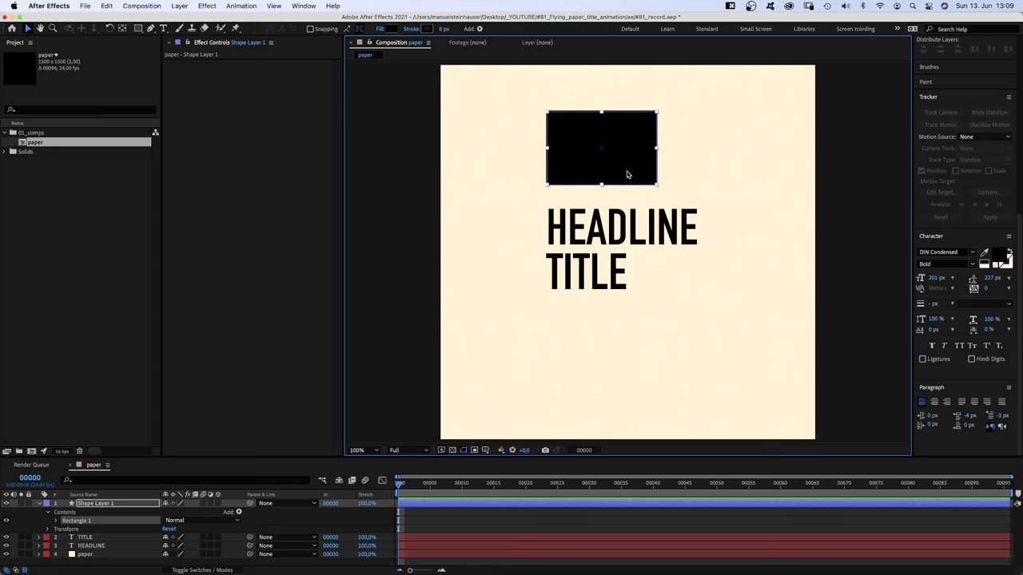
pyautogui.click(89, 504)
pyautogui.press('Return')
pyautogui.write('pic')
pyautogui.press('Return')
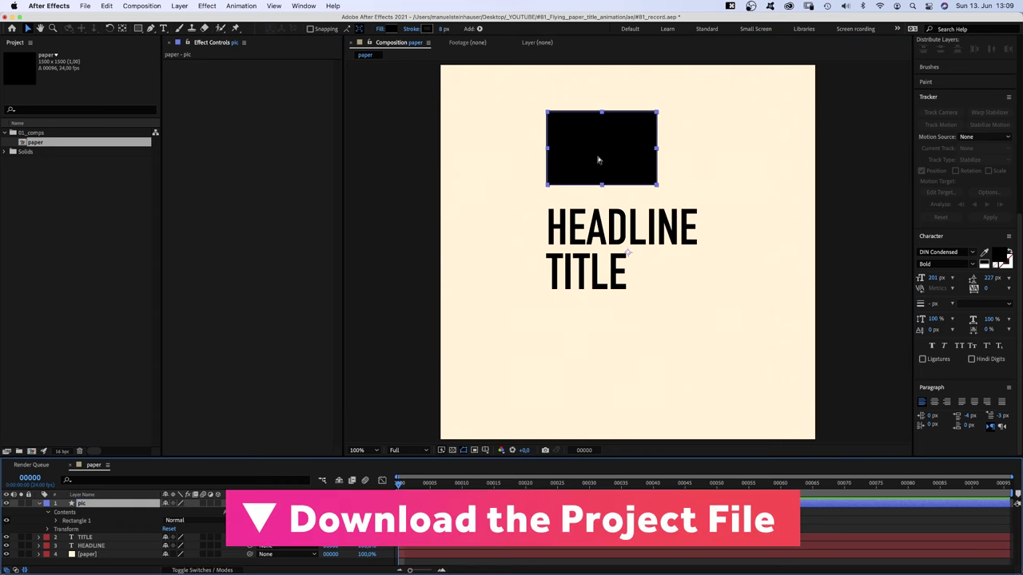
pyautogui.press('super+d')
pyautogui.moveTo(592, 154); pyautogui.dragTo(638, 362)
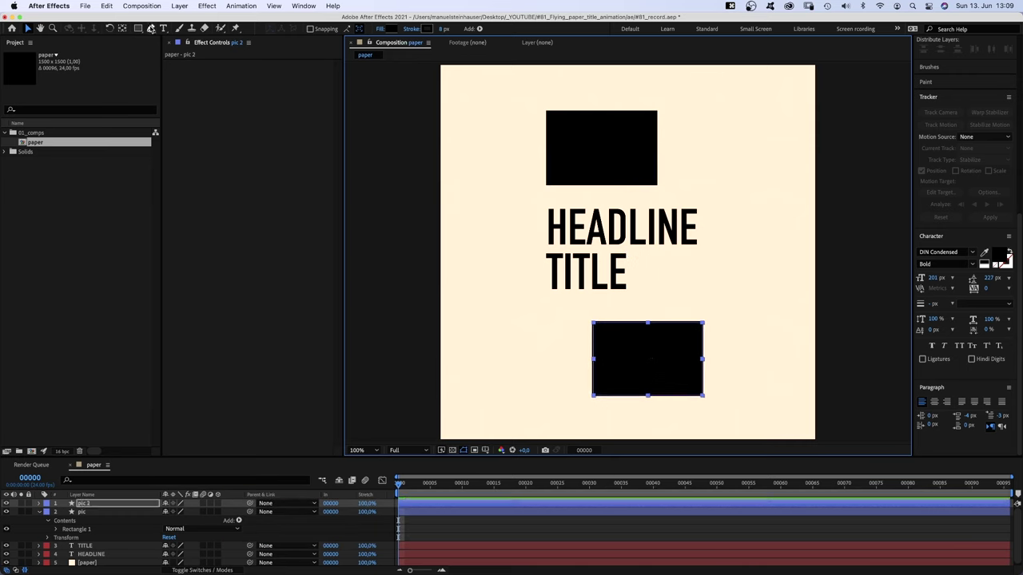
# - Draw a 30 px black horizontal line beside the top rectangle, named 'line'
pyautogui.click(150, 29)
pyautogui.click(36, 529)
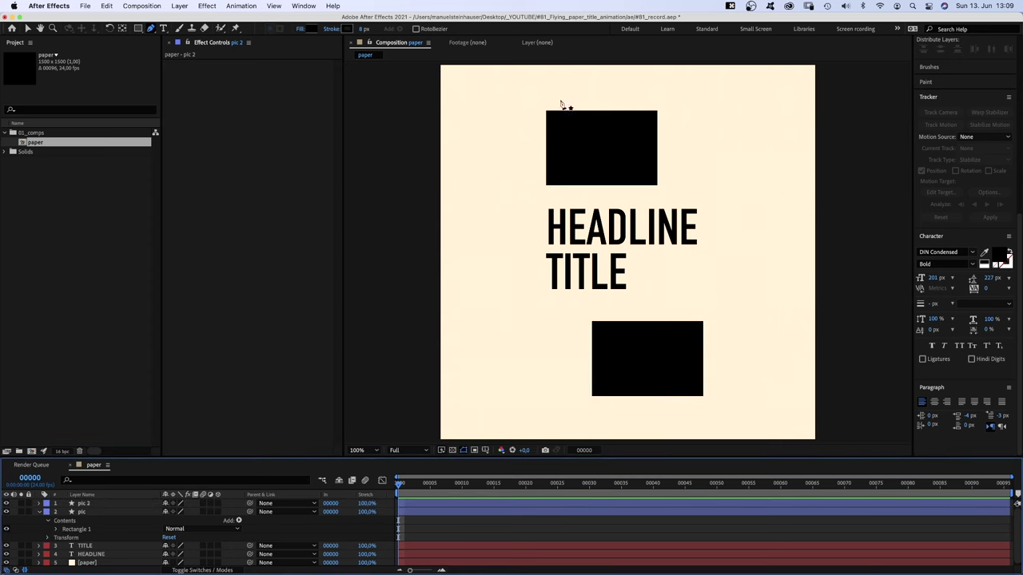
pyautogui.click(669, 120)
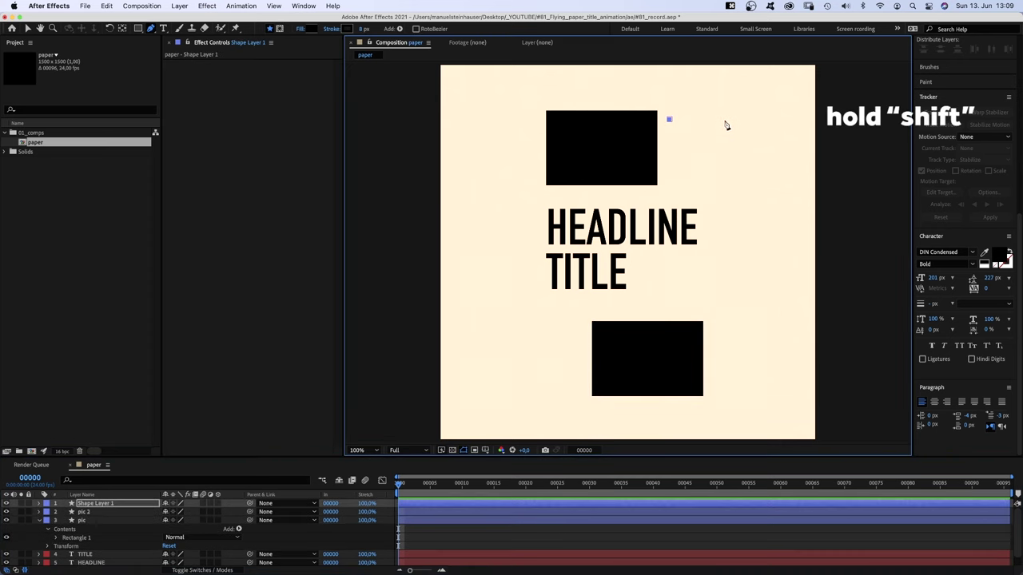
pyautogui.keyDown('shift'); pyautogui.click(724, 124); pyautogui.keyUp('shift')
pyautogui.write('v30')
pyautogui.press('Return')
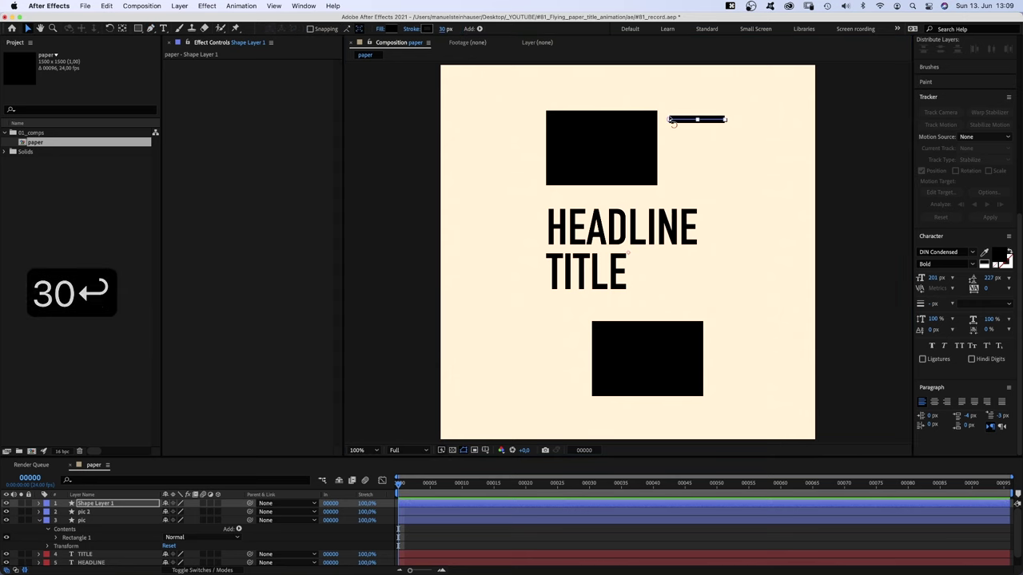
pyautogui.hotkey('shift', 'Up')
pyautogui.hotkey('shift', 'Right')
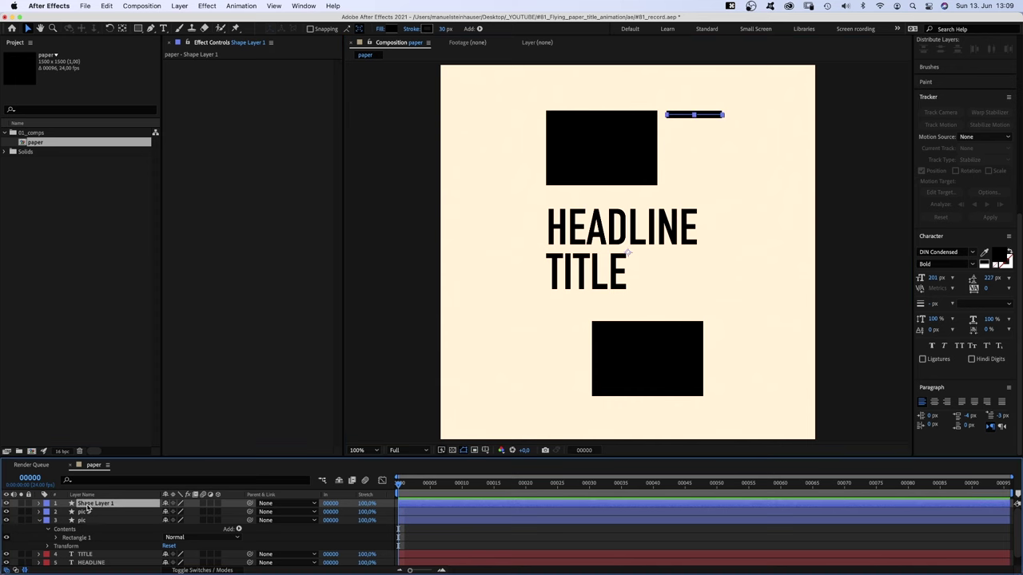
pyautogui.press('Return')
pyautogui.write('line')
pyautogui.press('Return')
# - Stack three copies of the line below it, lengthening the second one
pyautogui.press('super+d')
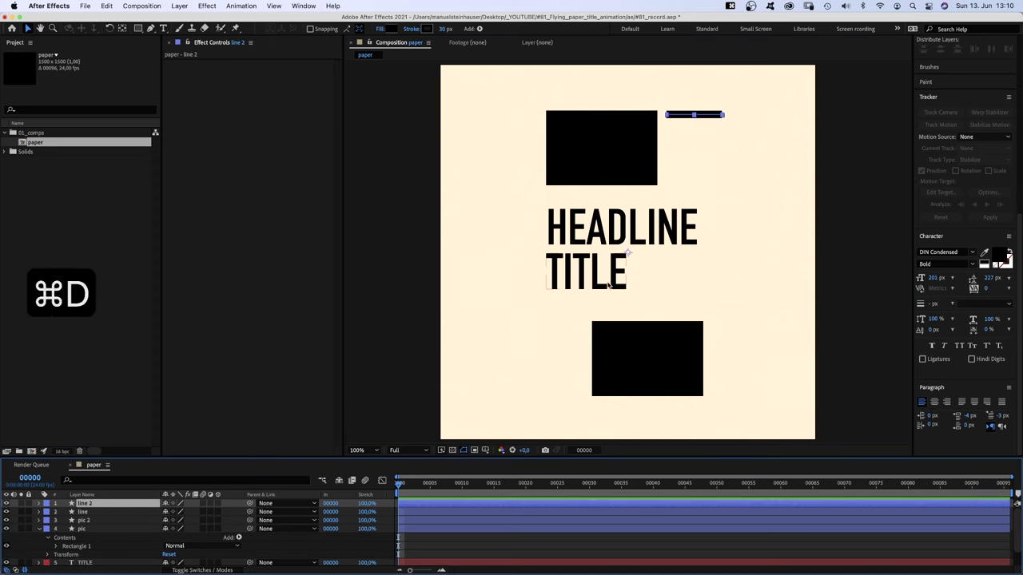
pyautogui.hotkey('shift', 'Down')
pyautogui.hotkey('shift', 'Down')
pyautogui.hotkey('shift', 'Down')
pyautogui.hotkey('shift', 'Down')
pyautogui.hotkey('shift', 'Down')
pyautogui.hotkey('shift', 'Down')
pyautogui.click(39, 503)
pyautogui.click(52, 520)
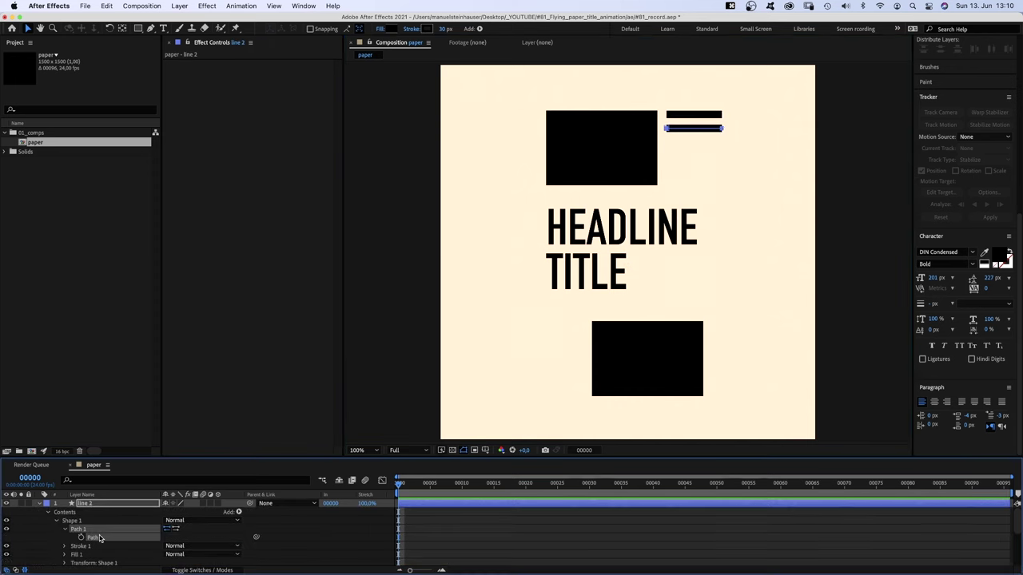
pyautogui.moveTo(724, 128); pyautogui.dragTo(734, 128)
pyautogui.click(46, 521)
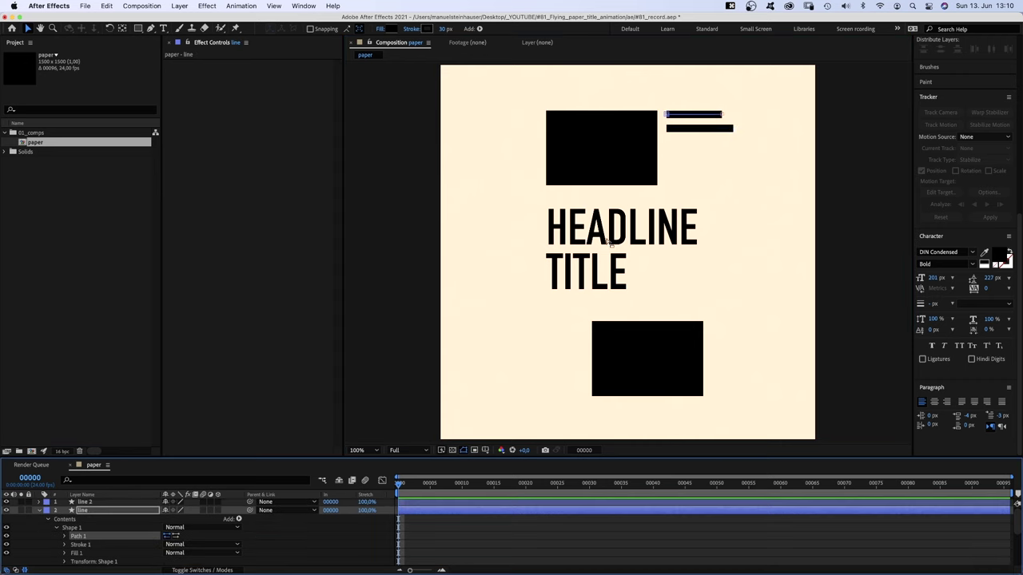
pyautogui.press('super+d')
pyautogui.hotkey('shift', 'Down')
pyautogui.hotkey('shift', 'Down')
pyautogui.hotkey('shift', 'Down')
pyautogui.hotkey('shift', 'Down')
pyautogui.hotkey('shift', 'Down')
pyautogui.hotkey('shift', 'Down')
pyautogui.press('super+d')
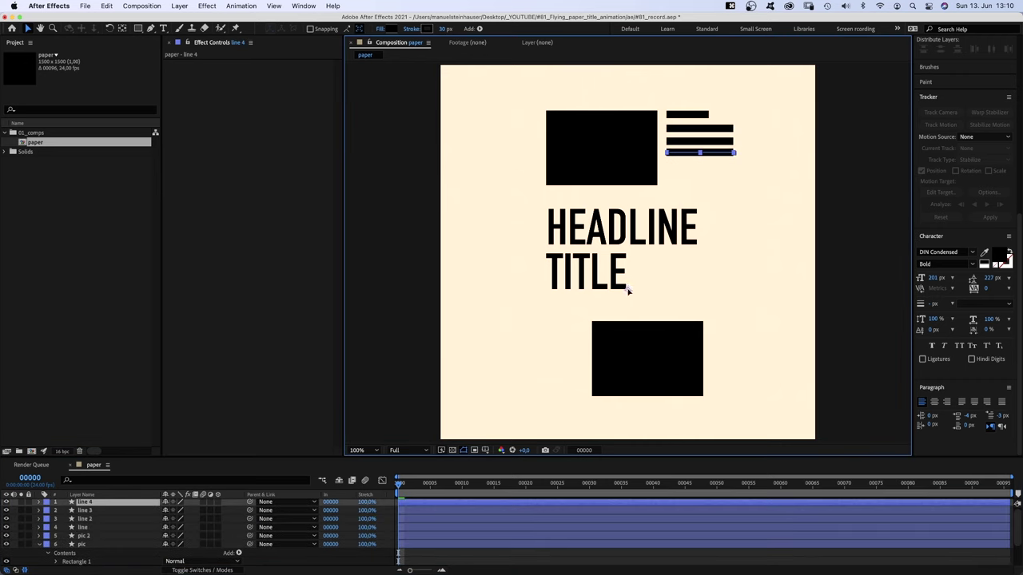
pyautogui.hotkey('shift', 'Down')
pyautogui.hotkey('shift', 'Down')
pyautogui.hotkey('shift', 'Down')
pyautogui.hotkey('shift', 'Down')
pyautogui.hotkey('shift', 'Down')
pyautogui.hotkey('shift', 'Down')
# - Shift pic 2 right and copy the four lines to its left
pyautogui.click(657, 376)
pyautogui.moveTo(658, 376); pyautogui.dragTo(698, 365)
pyautogui.click(84, 501)
pyautogui.keyDown('shift'); pyautogui.click(83, 527); pyautogui.keyUp('shift')
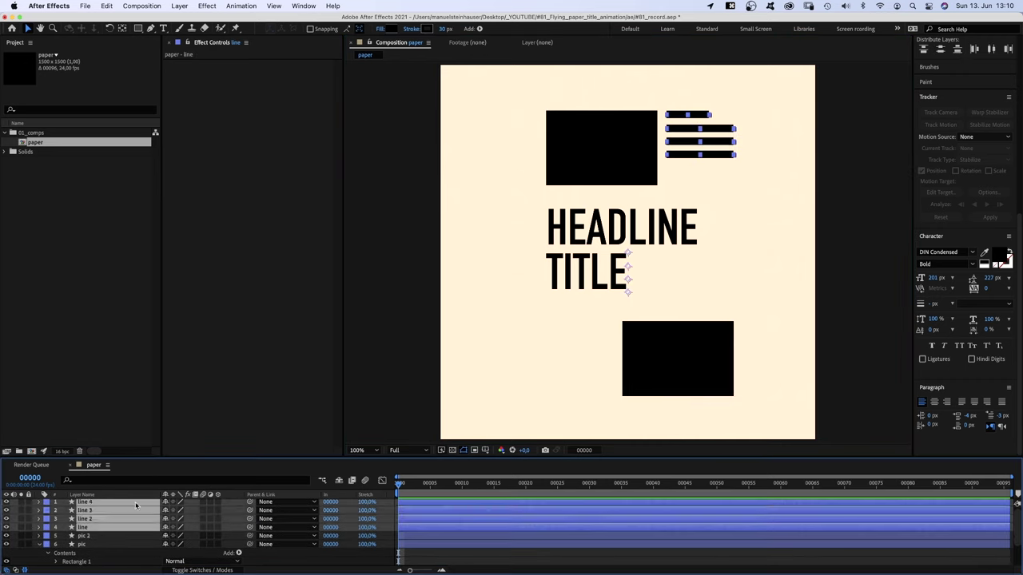
pyautogui.press('super+d')
pyautogui.moveTo(699, 141); pyautogui.dragTo(579, 348)
pyautogui.hotkey('shift', 'Down')
pyautogui.hotkey('shift', 'Down')
pyautogui.press('F2')
# - Draw a long horizontal bar across the top of the page named 'headline'
pyautogui.press('g')
pyautogui.click(546, 81)
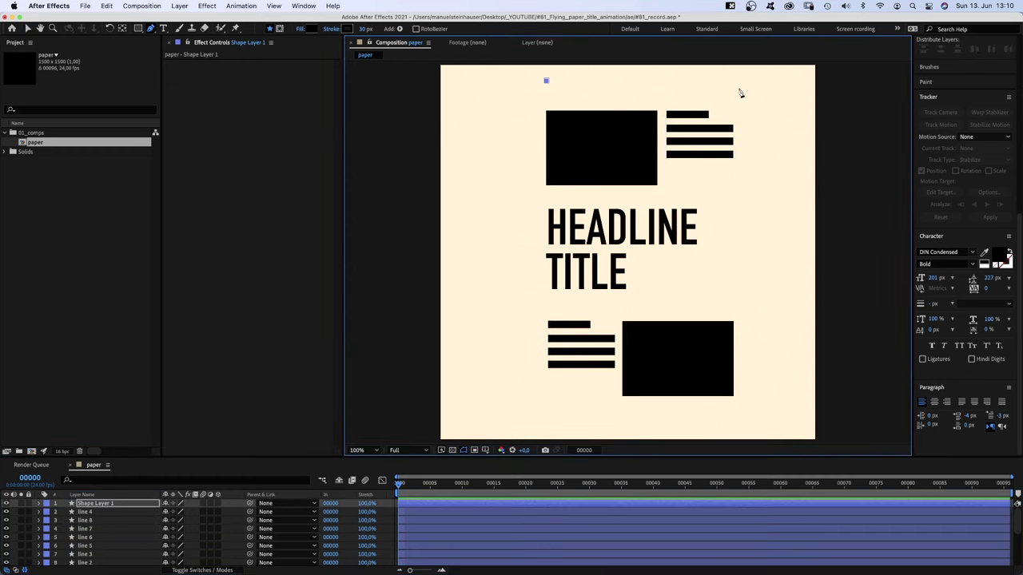
pyautogui.click(730, 80)
pyautogui.press('v')
pyautogui.press('Return')
pyautogui.write('headline')
pyautogui.press('Return')
# - Duplicate the bar slightly lower as an 8 px line named 'seperator'
pyautogui.press('super+d')
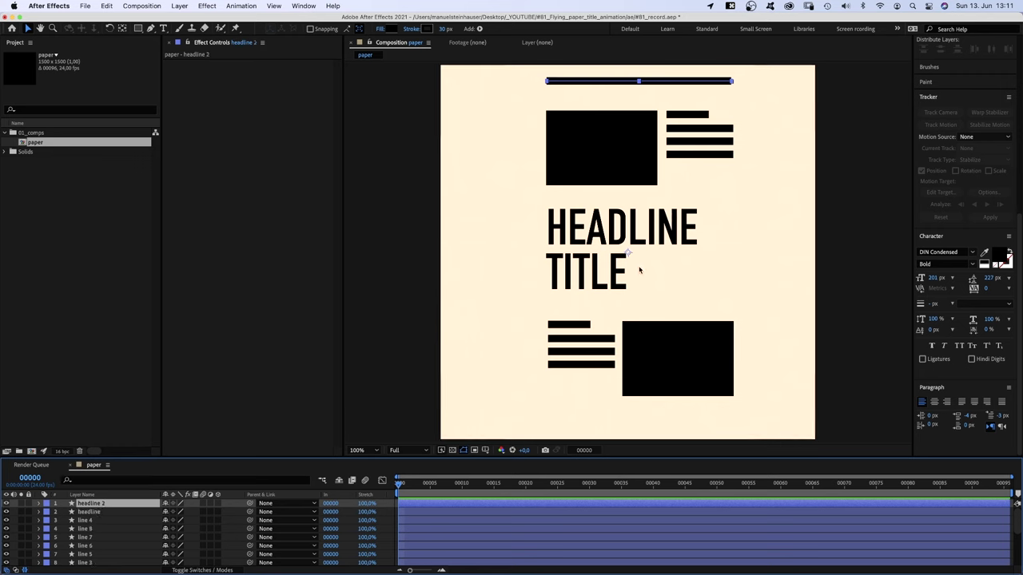
pyautogui.hotkey('shift', 'Down')
pyautogui.hotkey('shift', 'Down')
pyautogui.hotkey('shift', 'Down')
pyautogui.hotkey('shift', 'Down')
pyautogui.click(445, 29)
pyautogui.write('8')
pyautogui.press('Return')
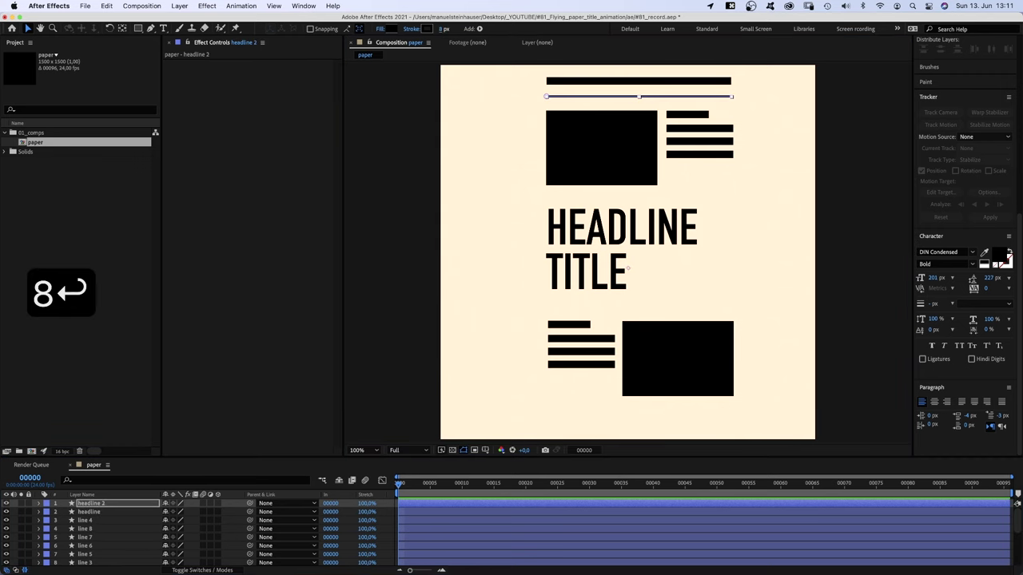
pyautogui.press('Return')
pyautogui.write('seb')
pyautogui.press('BackSpace')
pyautogui.write('perator')
pyautogui.press('Return')
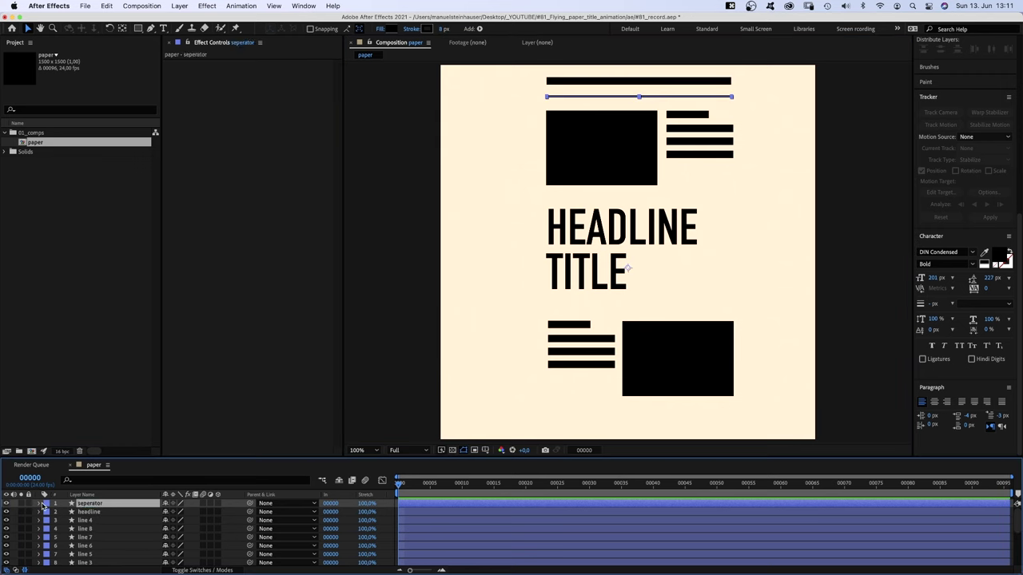
# - Make the seperator stroke dashed and duplicate it, moving one copy above HEADLINE
pyautogui.click(38, 503)
pyautogui.click(48, 512)
pyautogui.click(55, 521)
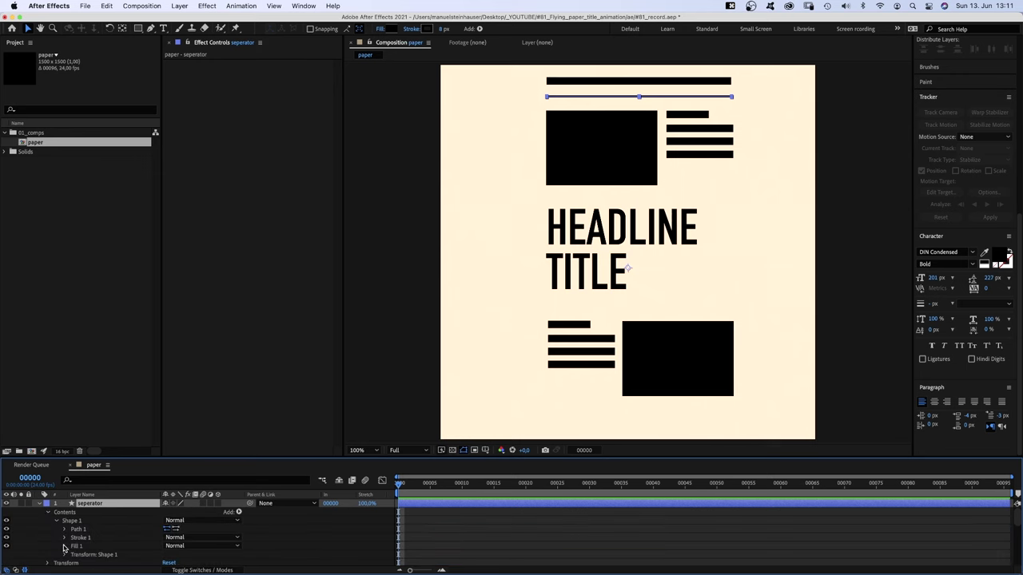
pyautogui.click(65, 538)
pyautogui.scroll(-2, 66, 546)
pyautogui.scroll(-3, 1017, 522)
pyautogui.click(166, 549)
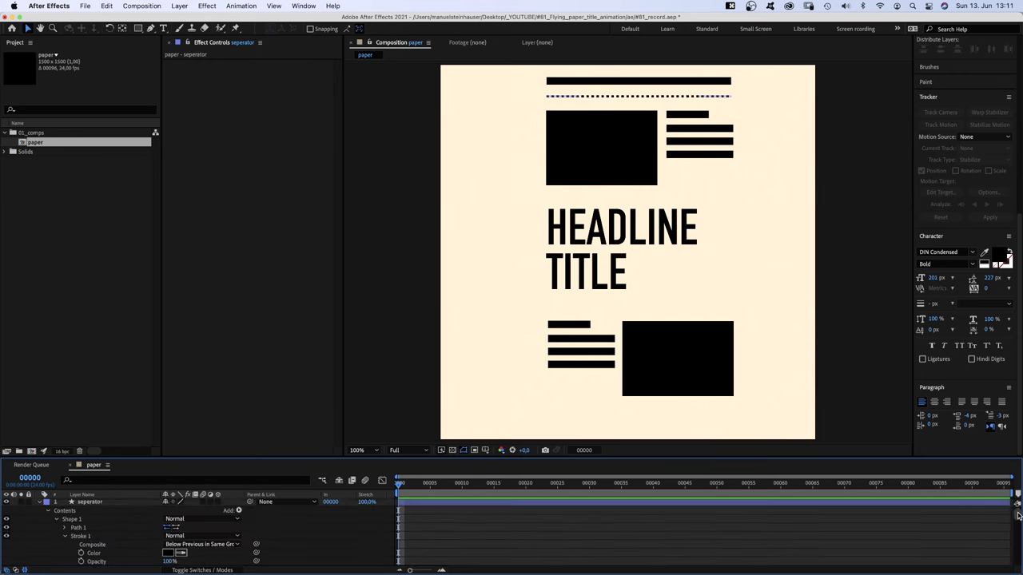
pyautogui.press('super+d')
pyautogui.moveTo(628, 271); pyautogui.dragTo(647, 480)
pyautogui.press('super+d')
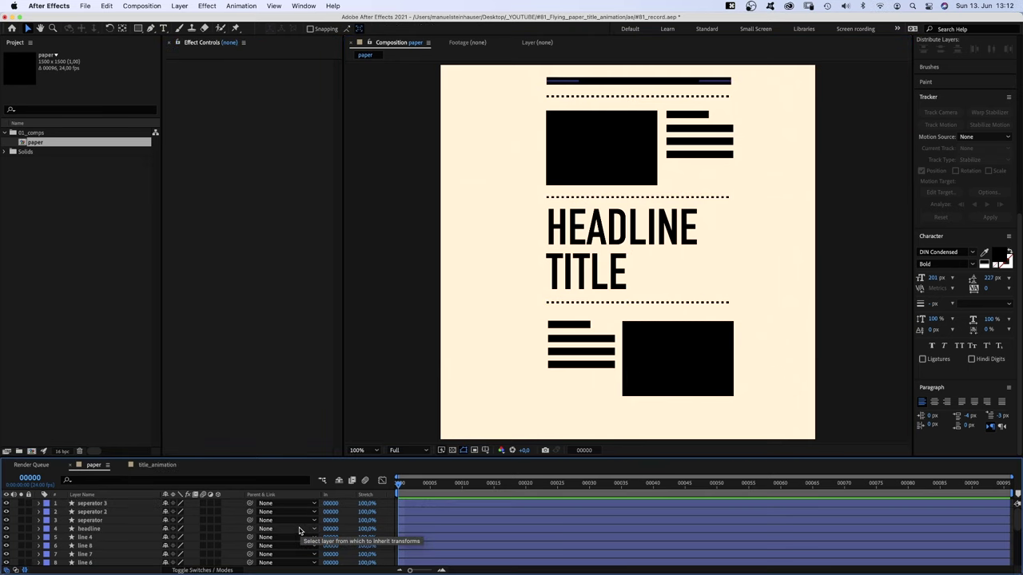
# - Add an adjustment layer to the paper comp named 'noise'
pyautogui.press('alt+super+y')
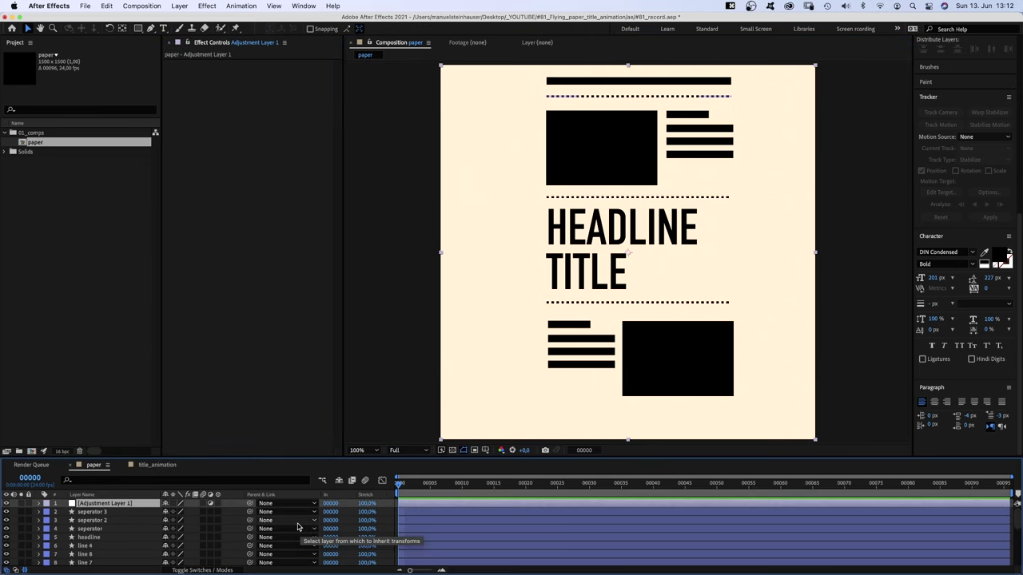
pyautogui.press('Return')
pyautogui.write('noise')
pyautogui.press('Return')
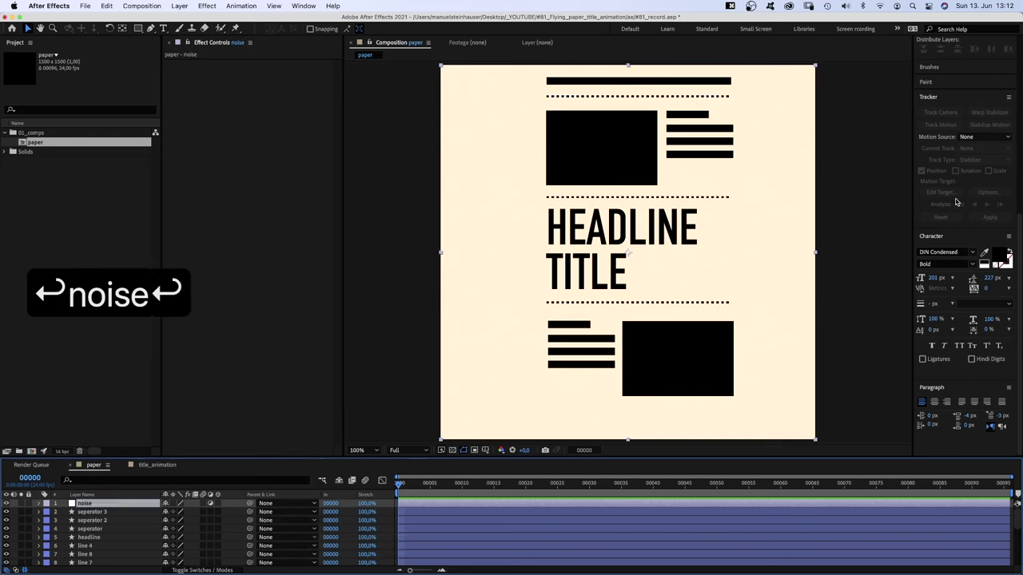
# - Apply the Noise effect to the noise layer with Amount of Noise at 10%
pyautogui.scroll(1, 1019, 248)
pyautogui.moveTo(1020, 247); pyautogui.dragTo(1019, 96)
pyautogui.click(940, 184)
pyautogui.write('noise')
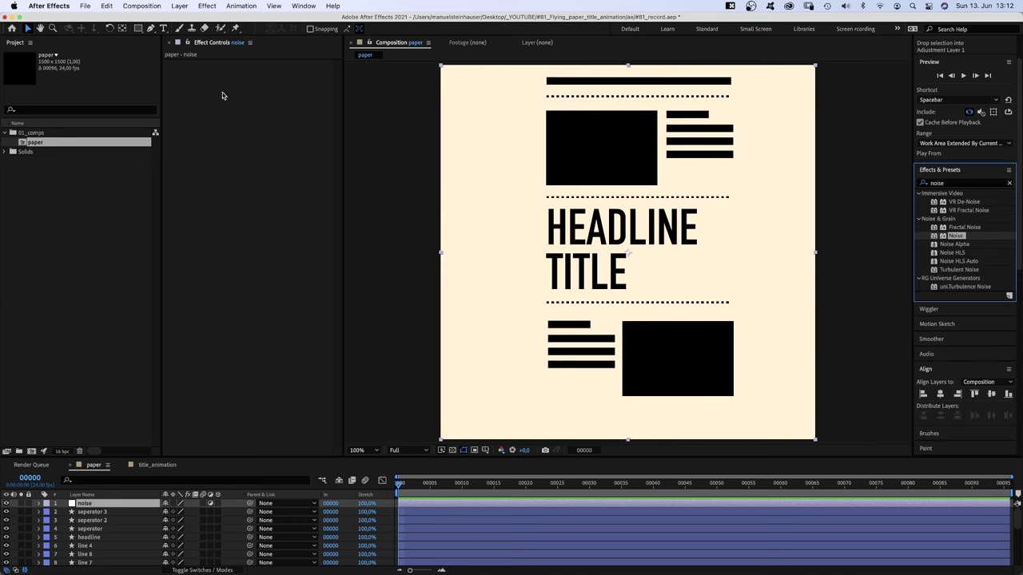
pyautogui.moveTo(311, 240); pyautogui.dragTo(228, 98)
pyautogui.write('10')
pyautogui.press('Return')
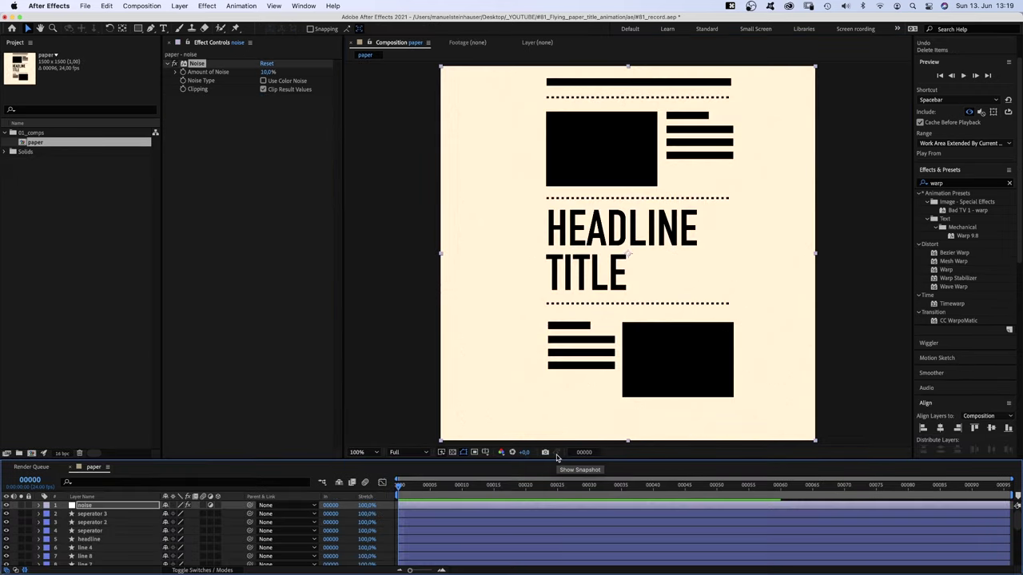
# - Create a 1920×1080, 24 fps composition named title_animation and enlarge its timeline
pyautogui.press('super+n')
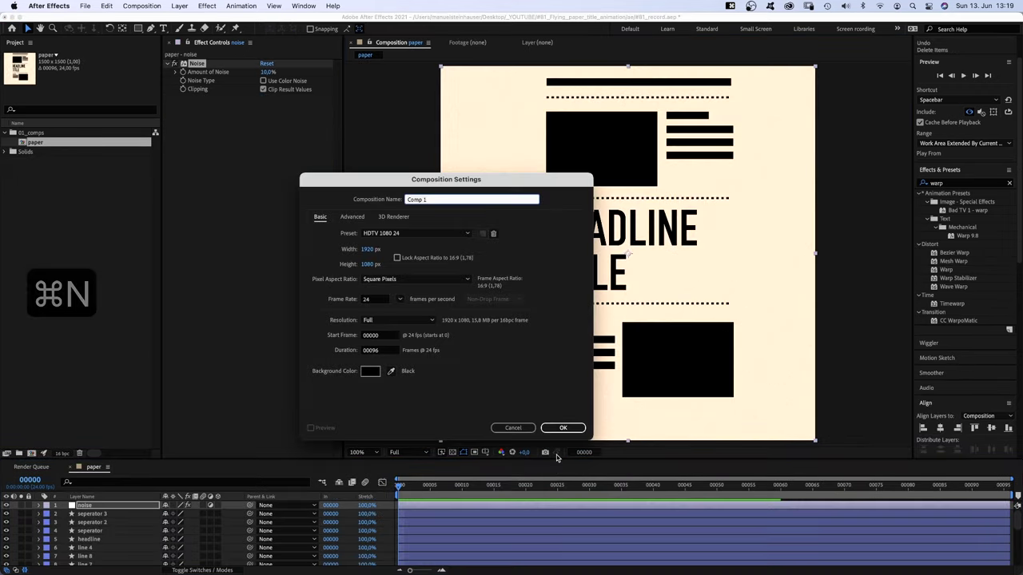
pyautogui.write('title')
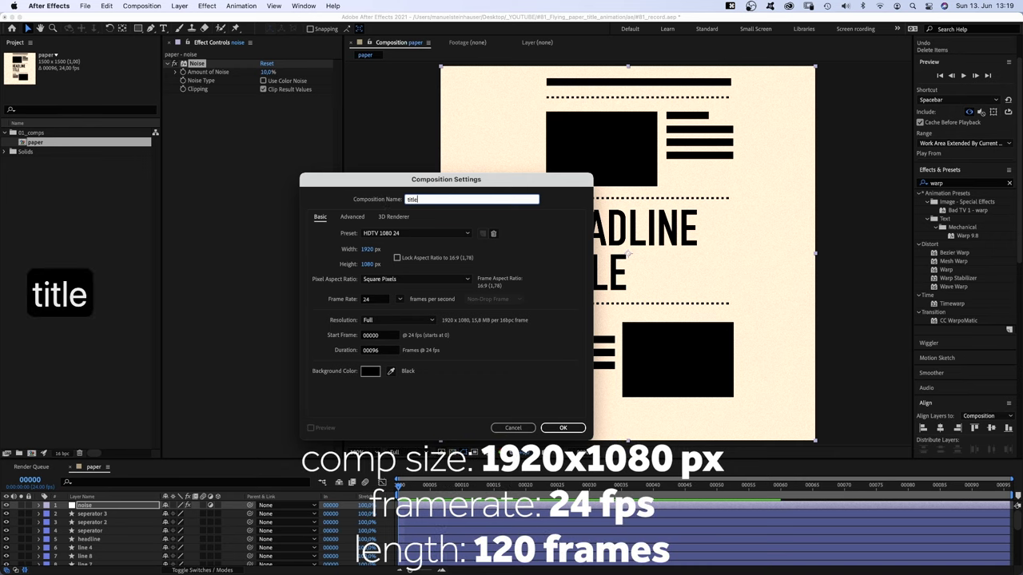
pyautogui.write('_animation')
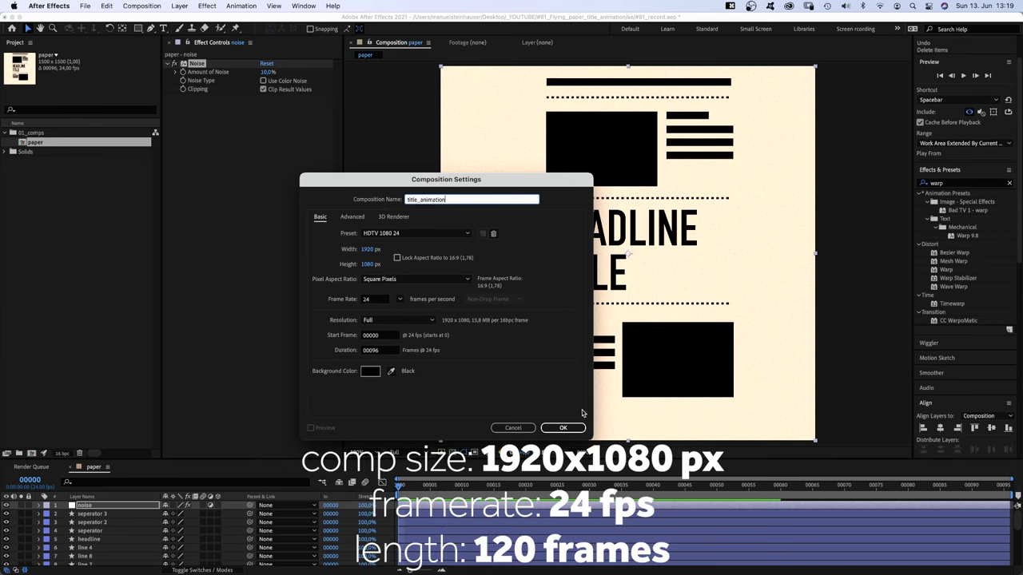
pyautogui.click(563, 428)
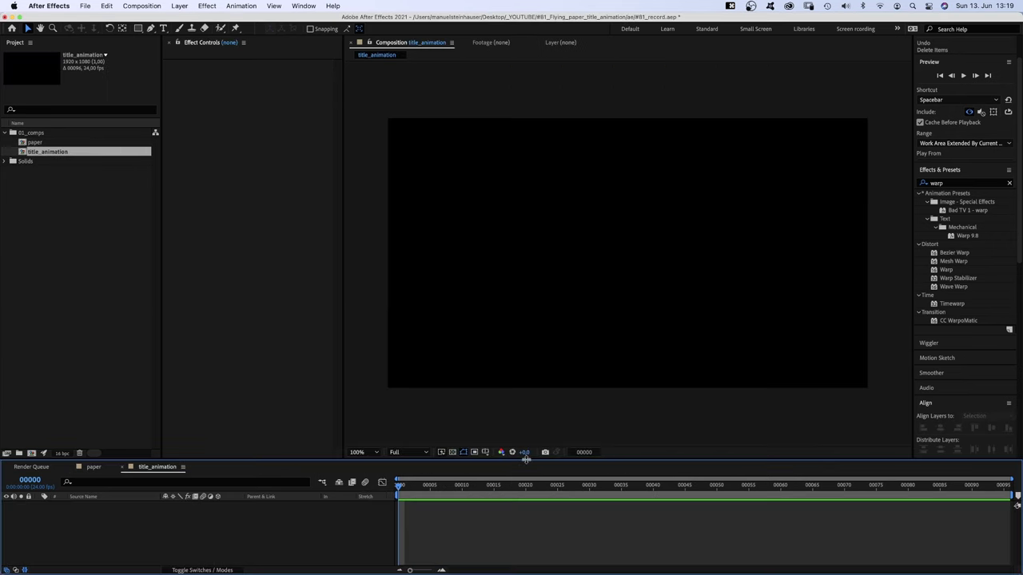
pyautogui.moveTo(525, 459); pyautogui.dragTo(528, 358)
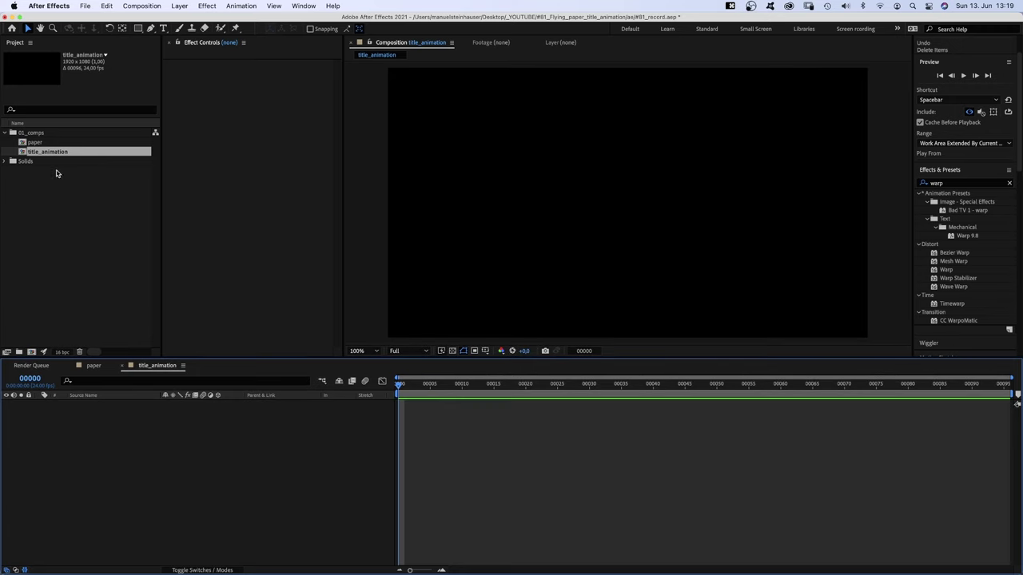
pyautogui.click(34, 142)
# - Add the paper comp as a 3D layer at frame 11, scaled to about 202%
pyautogui.moveTo(221, 457); pyautogui.dragTo(223, 455)
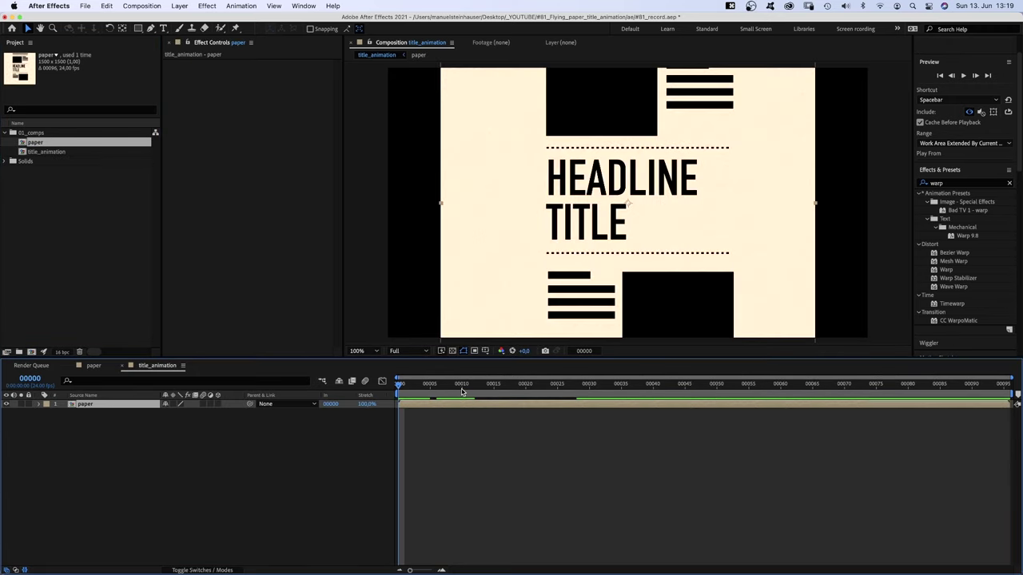
pyautogui.moveTo(464, 393); pyautogui.dragTo(469, 393)
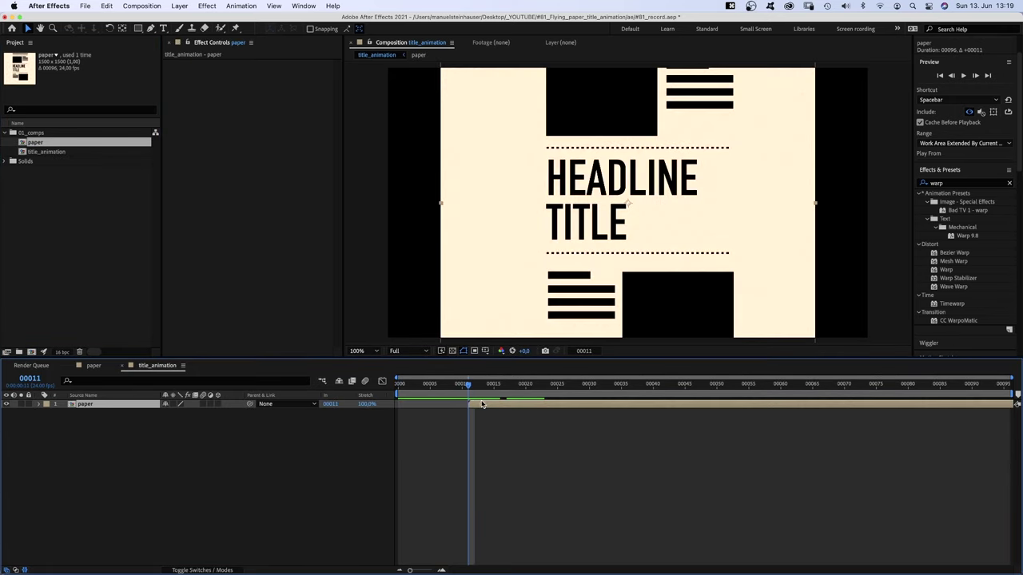
pyautogui.click(219, 405)
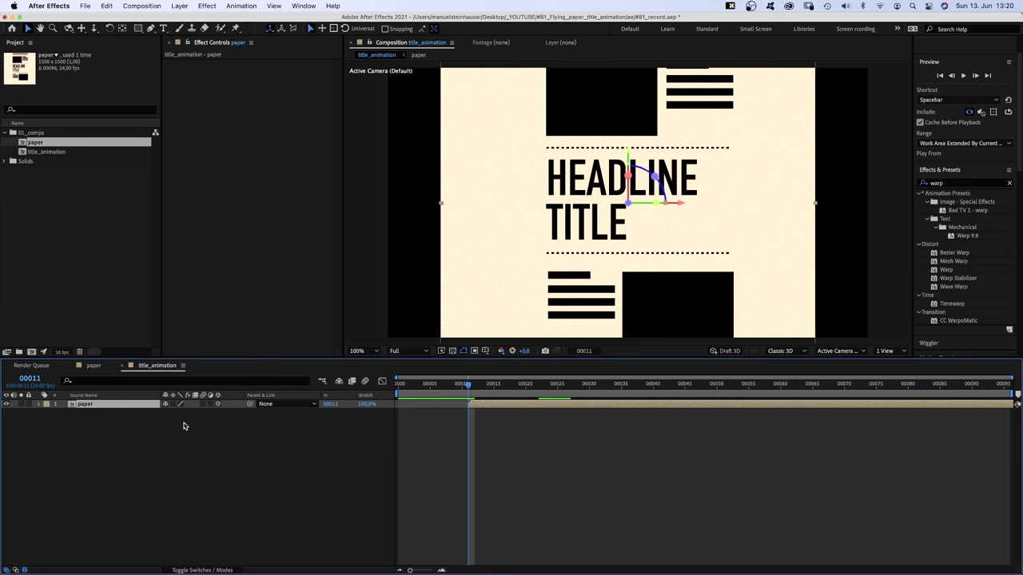
pyautogui.press('s')
pyautogui.moveTo(176, 414)
pyautogui.mouseDown()
pyautogui.moveTo(226, 413)
pyautogui.moveTo(167, 421)
pyautogui.moveTo(192, 422)
pyautogui.moveTo(182, 425)
pyautogui.moveTo(182, 412)
pyautogui.moveTo(193, 410)
pyautogui.mouseUp()
# - Tilt the paper to orientation 0°, 355°, 339°, position 991.7, 554, scale 229%
pyautogui.hotkey('shift', 'r')
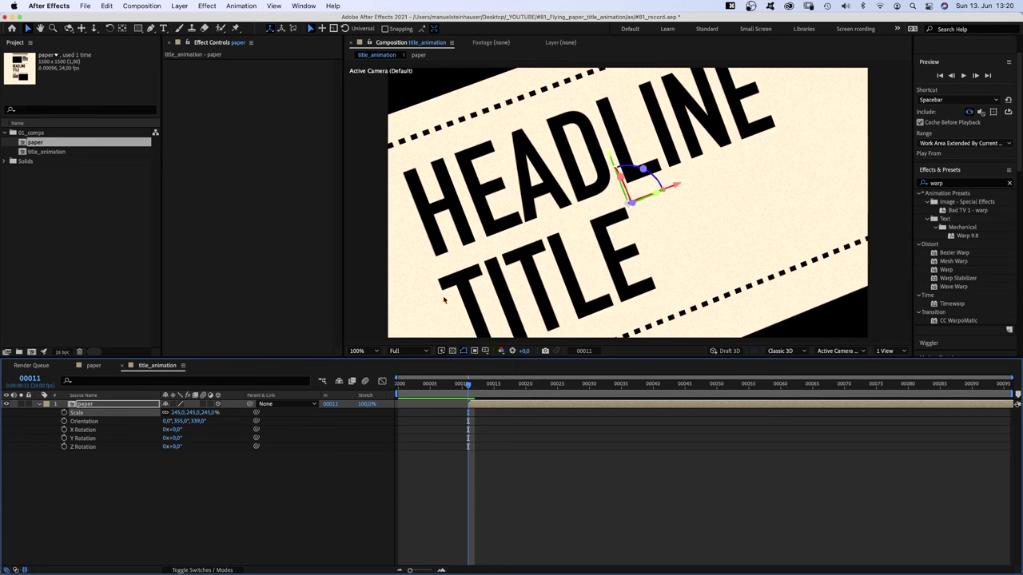
pyautogui.hotkey('shift', 'p')
pyautogui.moveTo(587, 220)
pyautogui.mouseDown()
pyautogui.moveTo(595, 212)
pyautogui.moveTo(603, 231)
pyautogui.moveTo(600, 217)
pyautogui.moveTo(591, 224)
pyautogui.mouseUp()
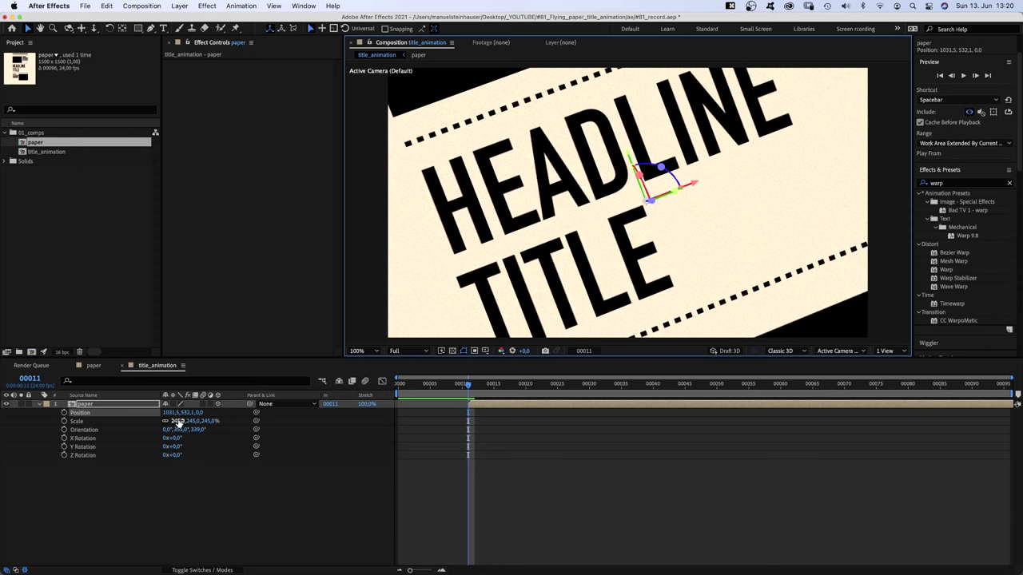
pyautogui.moveTo(177, 422); pyautogui.dragTo(168, 421)
pyautogui.moveTo(610, 232); pyautogui.dragTo(600, 241)
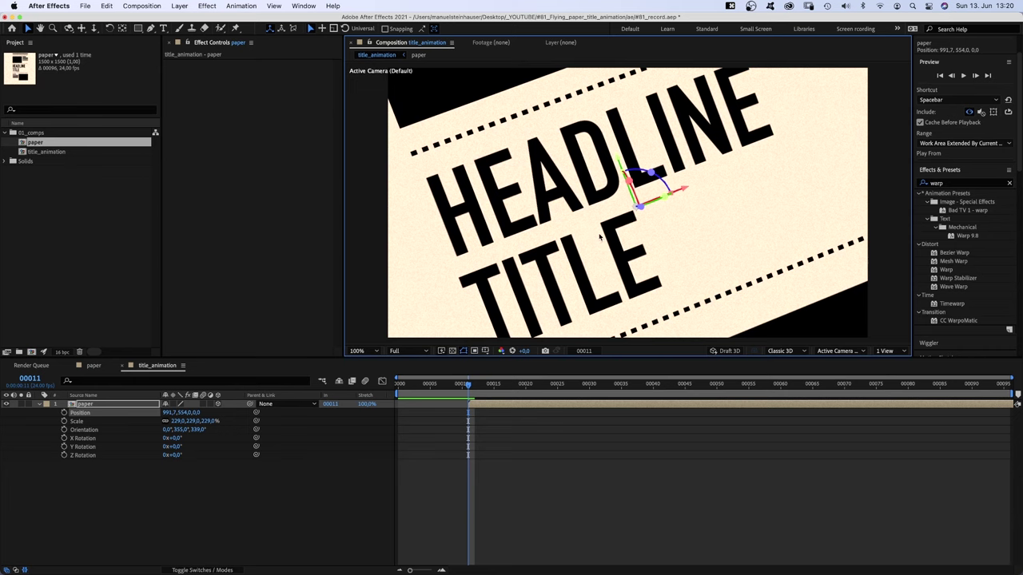
# - Apply Wave Warp to the paper layer with height 6 and width 600
pyautogui.click(964, 184)
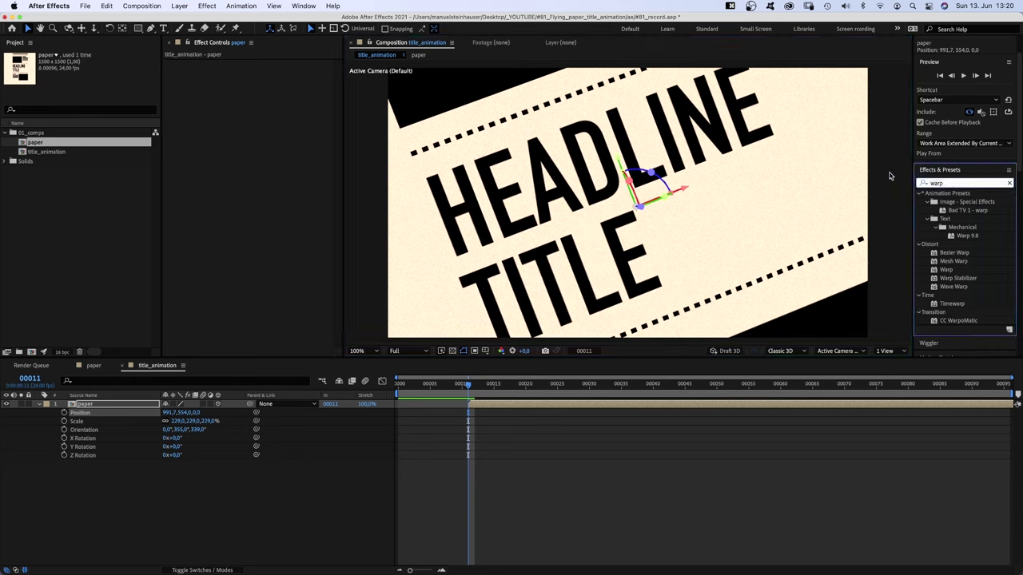
pyautogui.write('wave')
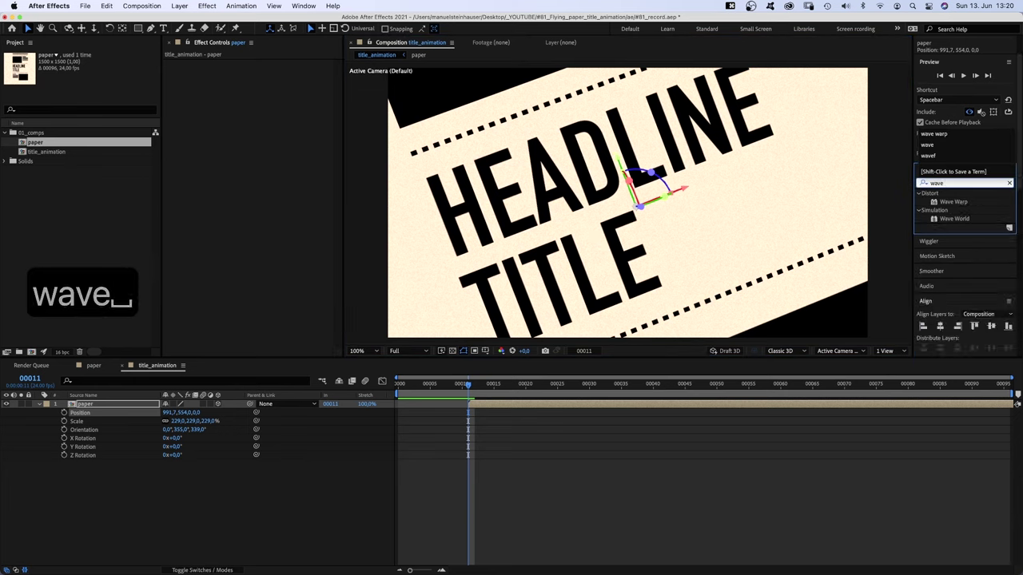
pyautogui.moveTo(953, 201)
pyautogui.mouseDown()
pyautogui.moveTo(447, 120)
pyautogui.moveTo(206, 105)
pyautogui.mouseUp()
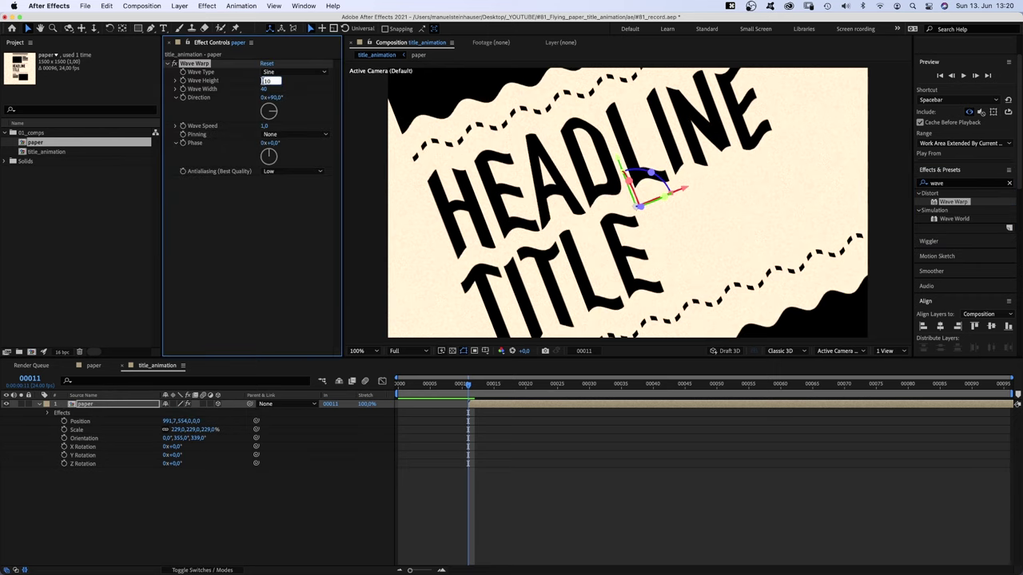
pyautogui.write('6')
pyautogui.press('Return')
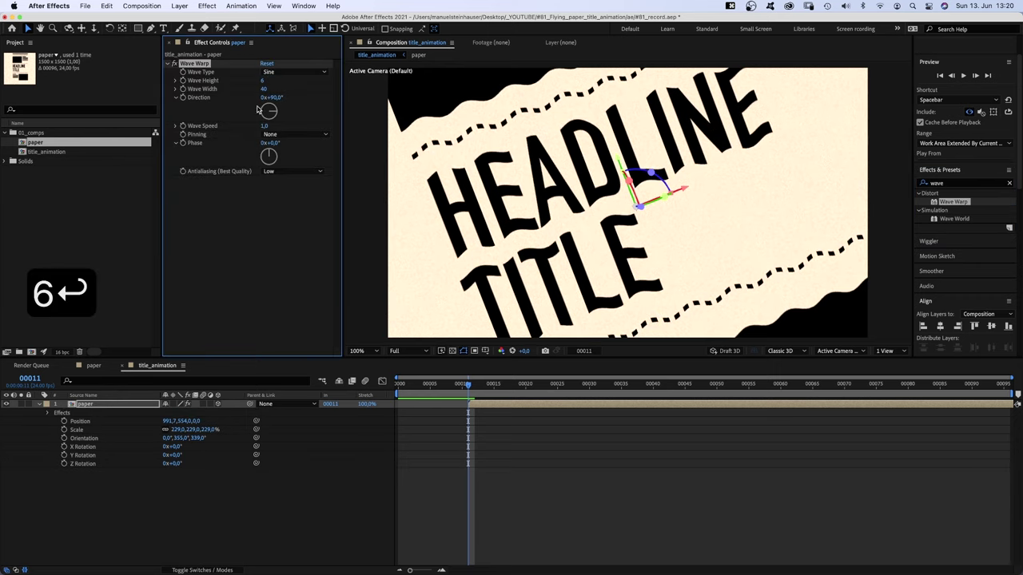
pyautogui.write('600')
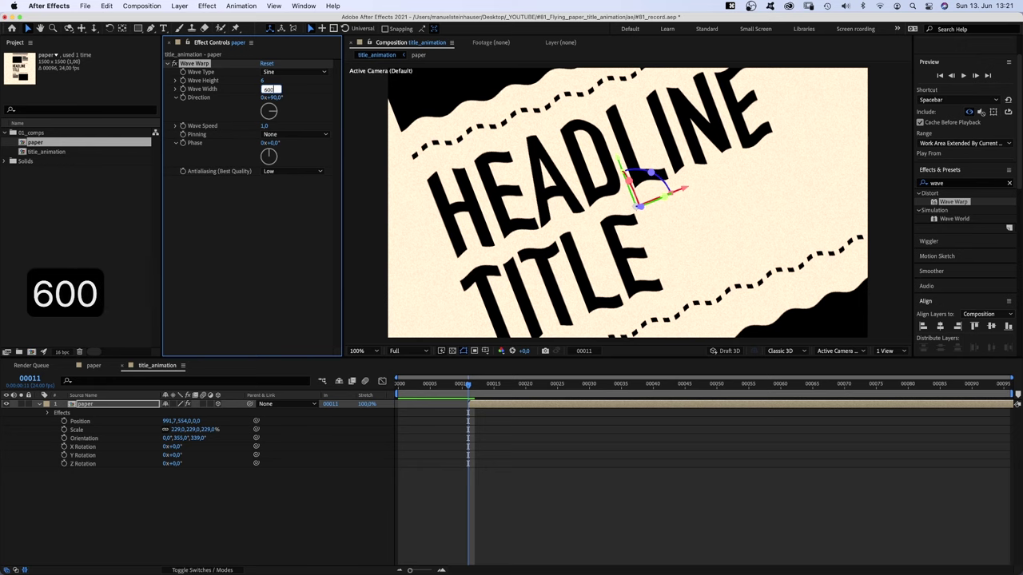
pyautogui.press('Return')
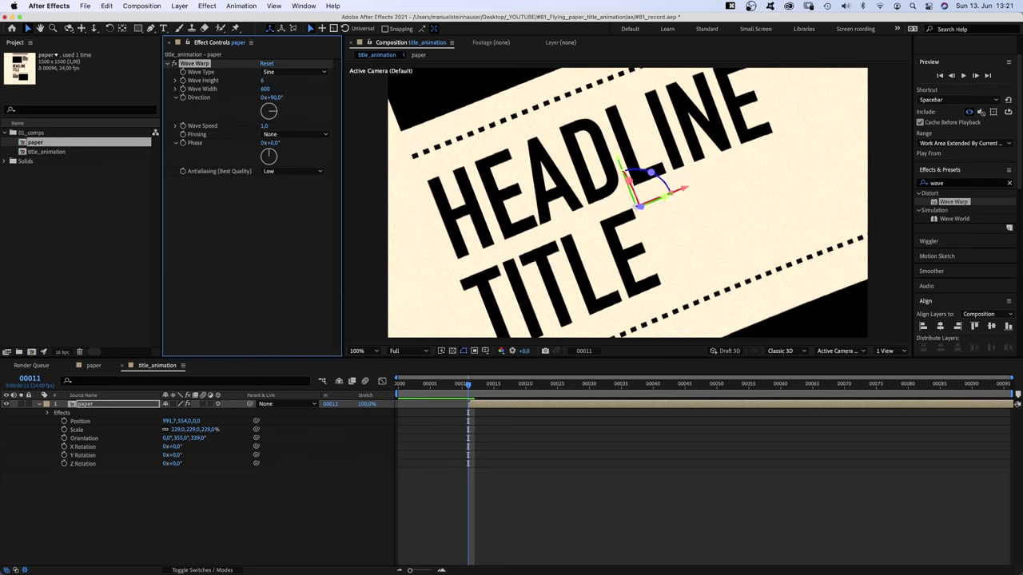
# - Set Wave Warp direction 70°, speed 0,4, High antialiasing, and preview it
pyautogui.moveTo(272, 112); pyautogui.dragTo(273, 112)
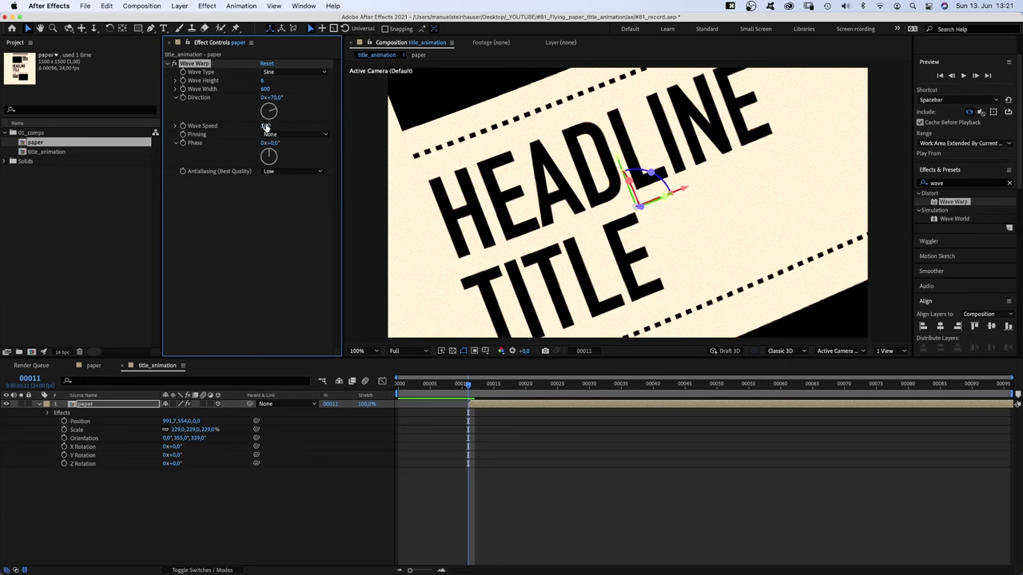
pyautogui.write('0,4')
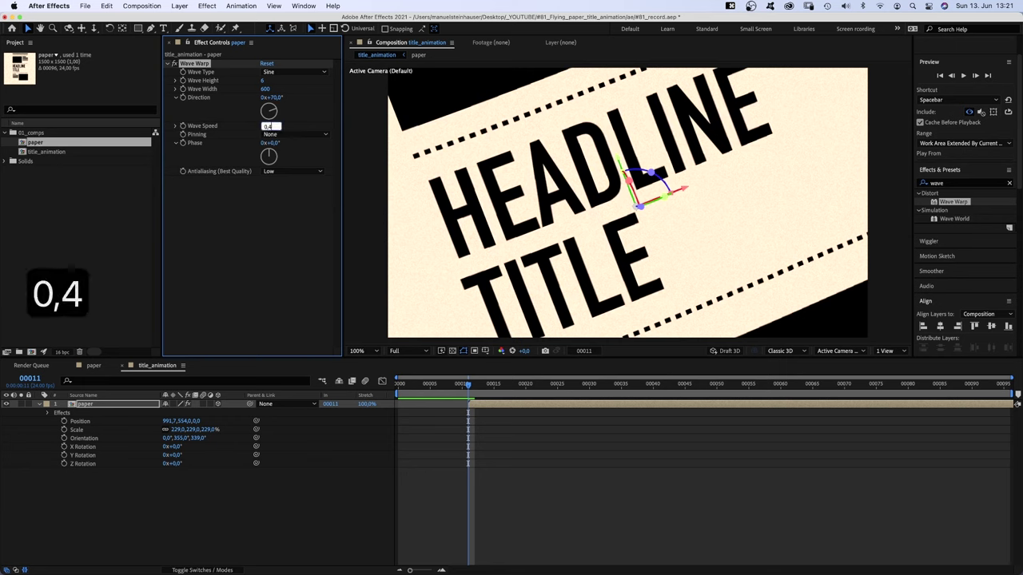
pyautogui.press('Return')
pyautogui.click(286, 171)
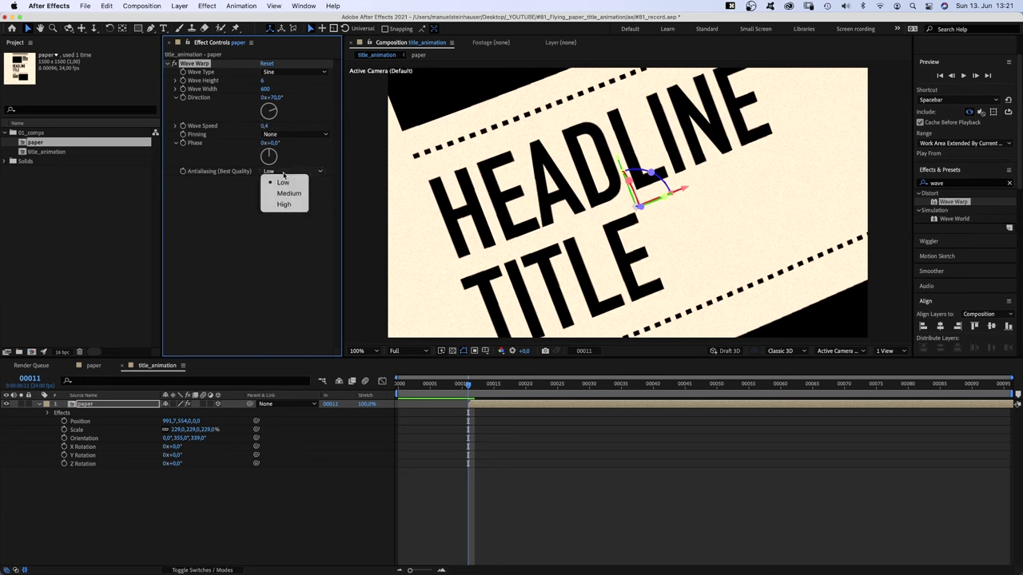
pyautogui.click(284, 205)
pyautogui.press('space')
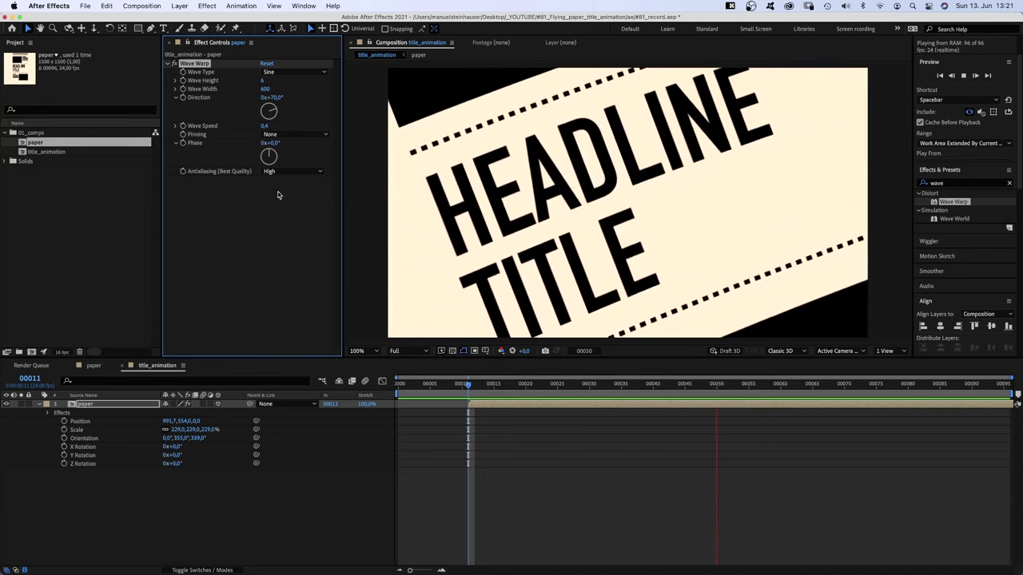
# - Apply an Arc-style Warp effect to the paper layer with Vertical axis and bend 0
pyautogui.press('0')
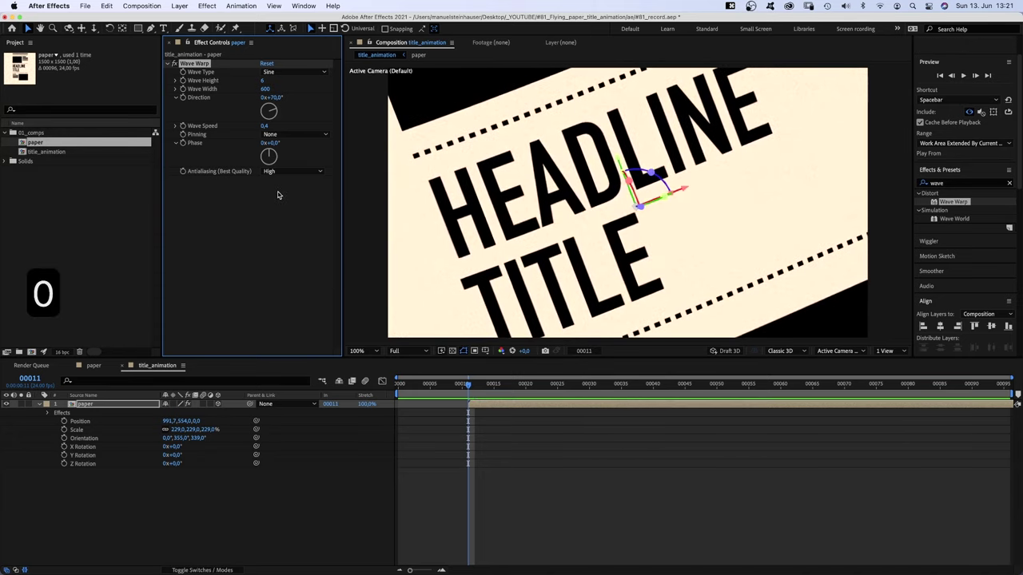
pyautogui.click(938, 183)
pyautogui.write('warp')
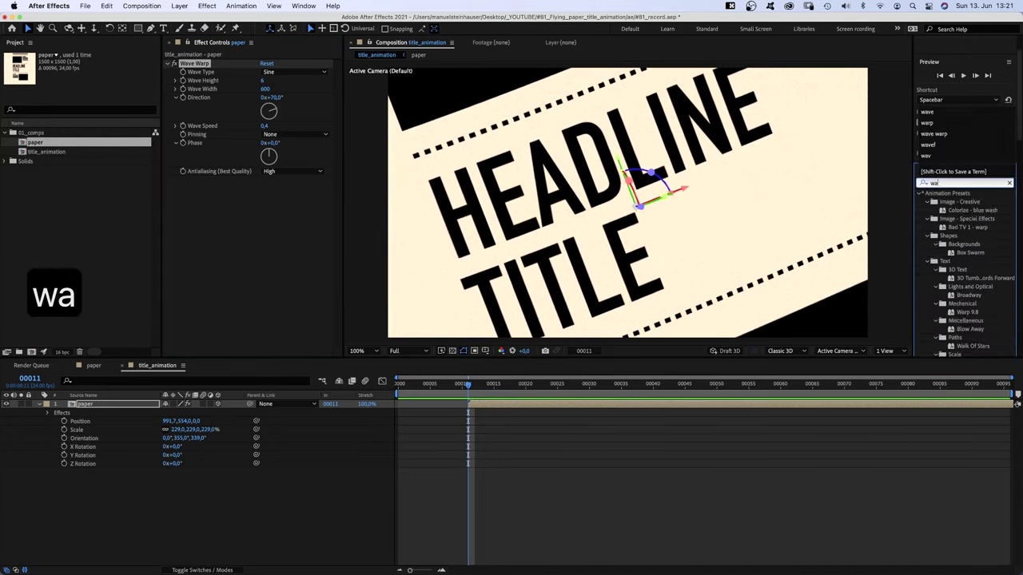
pyautogui.click(935, 270)
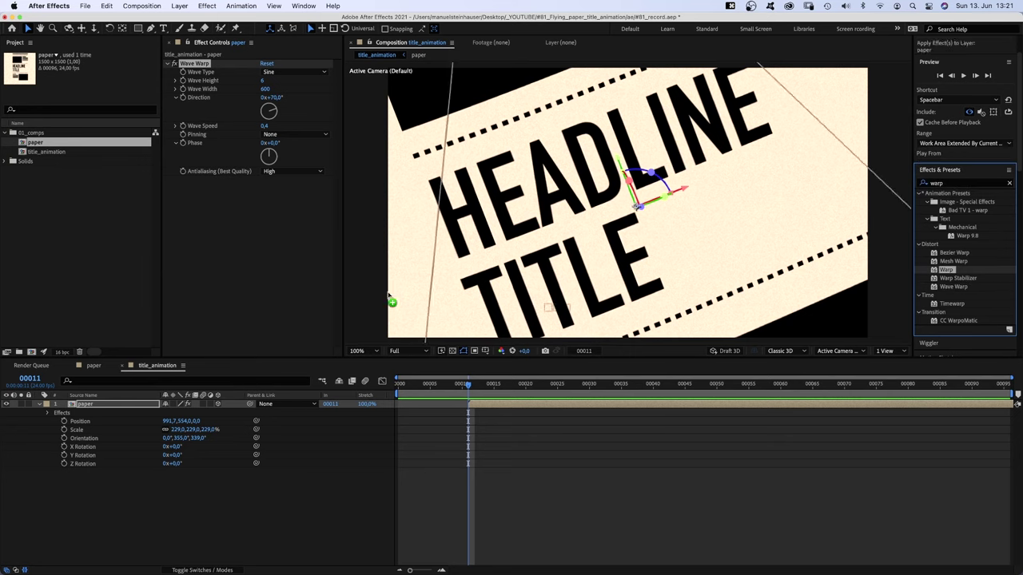
pyautogui.moveTo(306, 275); pyautogui.dragTo(221, 224)
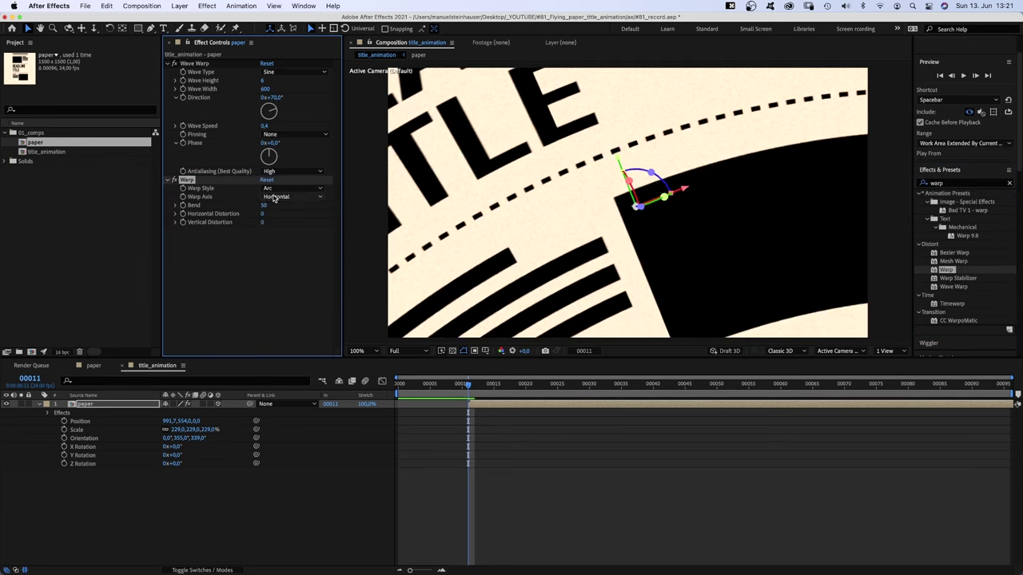
pyautogui.click(274, 198)
pyautogui.click(276, 218)
pyautogui.click(262, 205)
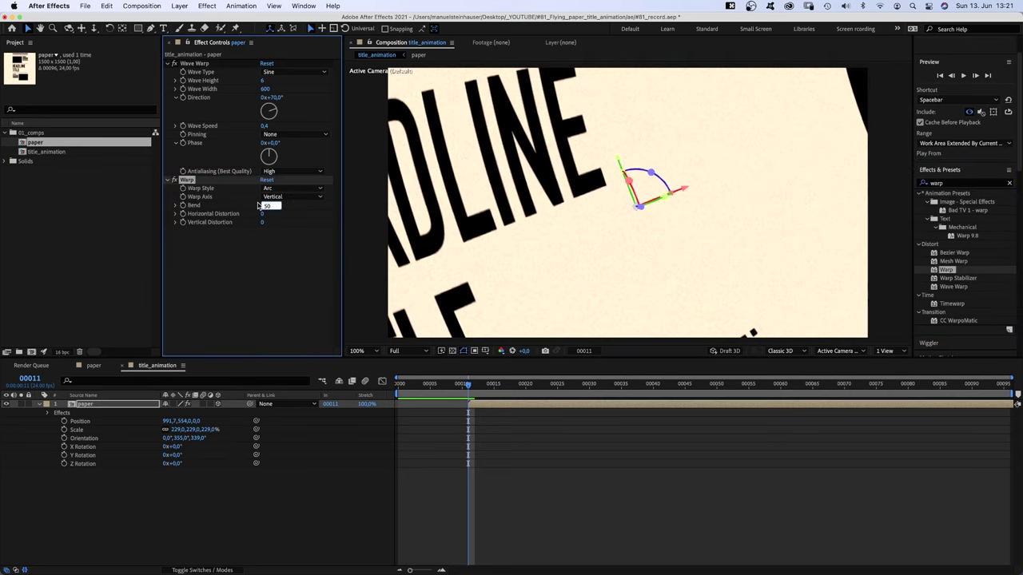
pyautogui.write('0')
pyautogui.press('Return')
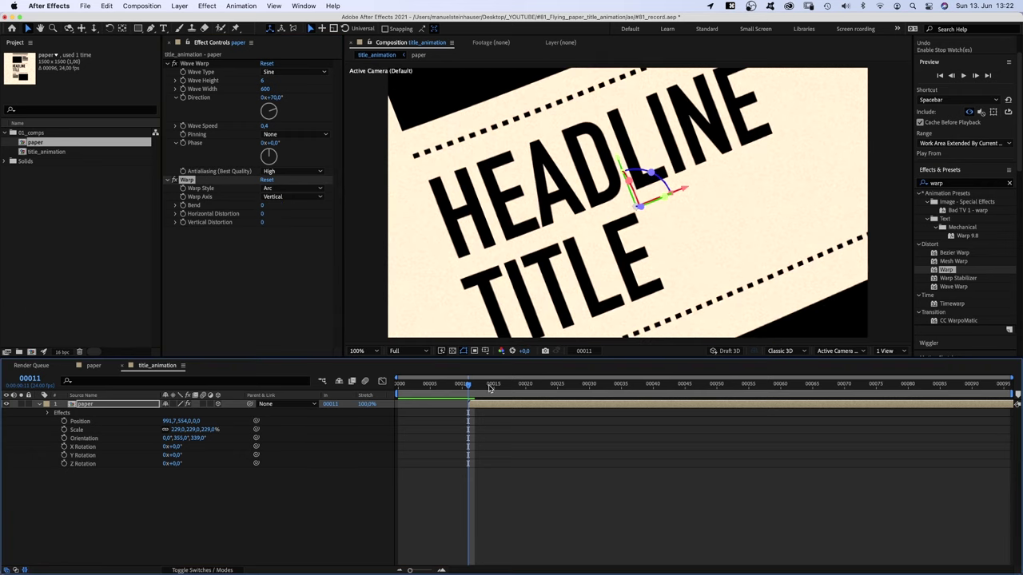
# - Keyframe all of the paper's transform properties at frame 26 as its resting pose
pyautogui.moveTo(474, 389); pyautogui.dragTo(562, 396)
pyautogui.click(183, 215)
pyautogui.moveTo(64, 421); pyautogui.dragTo(65, 463)
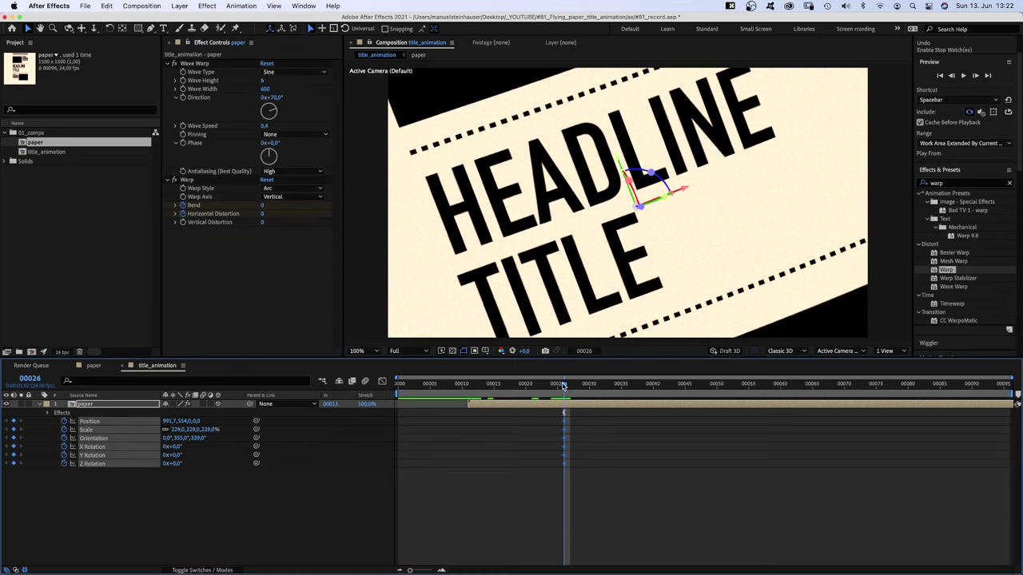
# - At frame 11, scale the paper to 120%, bend 42, horizontal distortion 52, and push it off-screen
pyautogui.moveTo(562, 388); pyautogui.dragTo(467, 410)
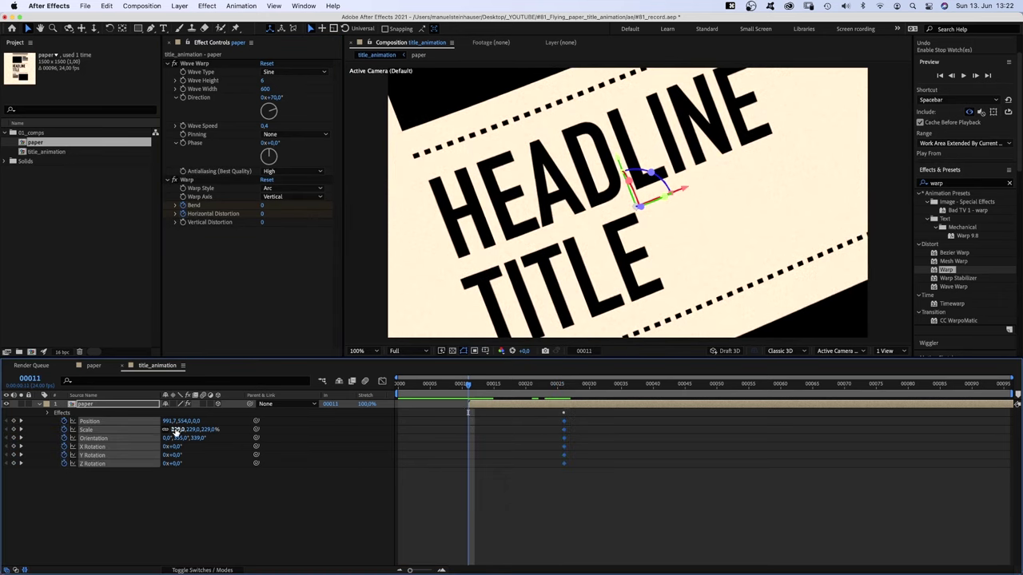
pyautogui.moveTo(177, 429); pyautogui.dragTo(192, 444)
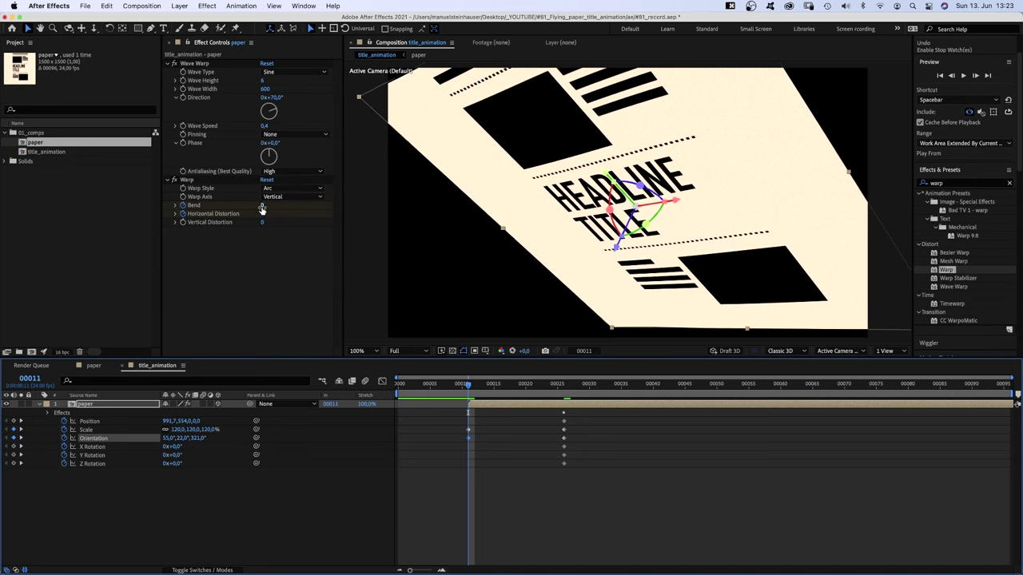
pyautogui.moveTo(264, 207); pyautogui.dragTo(276, 204)
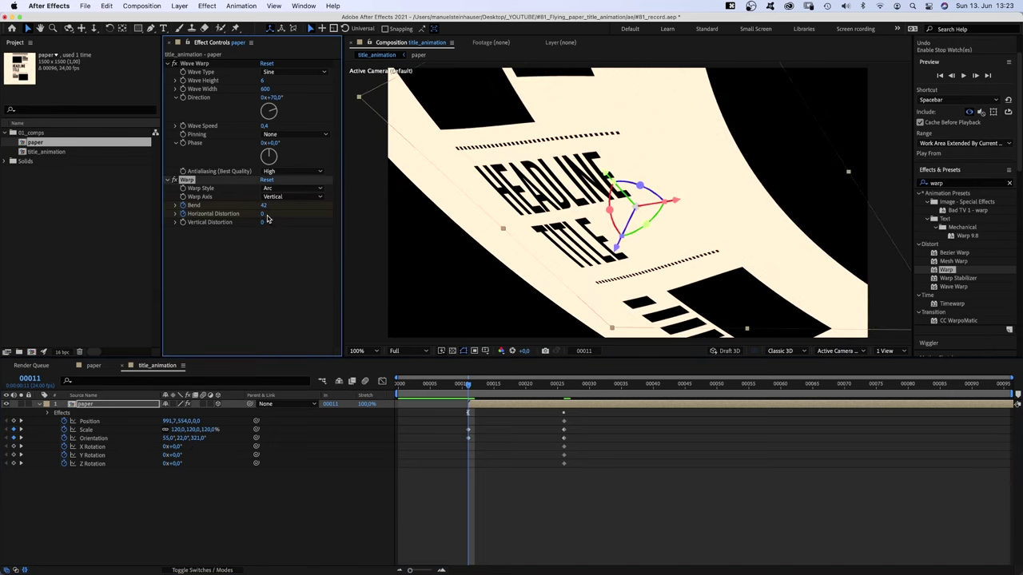
pyautogui.moveTo(261, 213); pyautogui.dragTo(294, 217)
pyautogui.moveTo(609, 178); pyautogui.dragTo(777, 382)
pyautogui.press(',')
pyautogui.press(',')
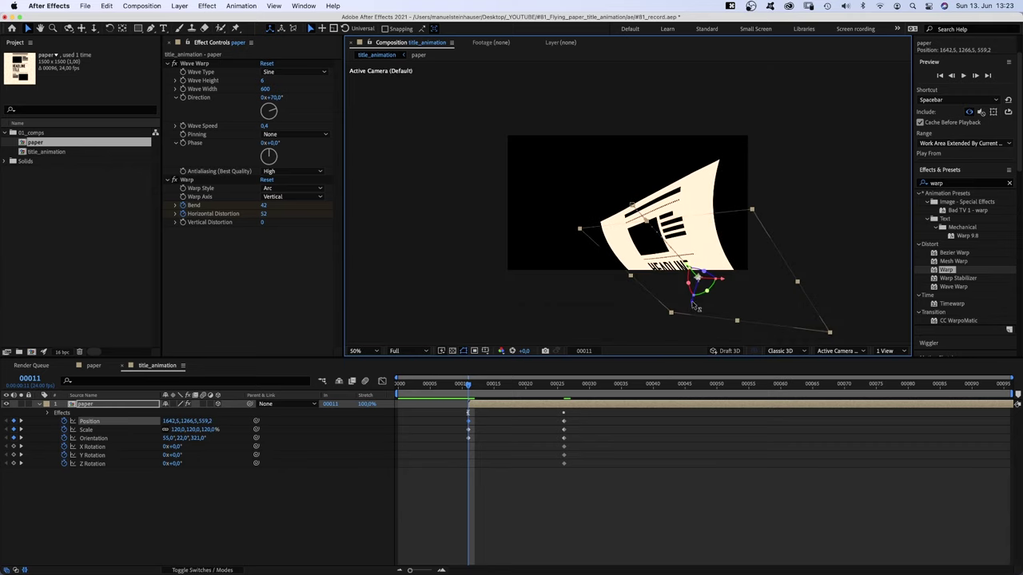
pyautogui.moveTo(699, 302); pyautogui.dragTo(747, 297)
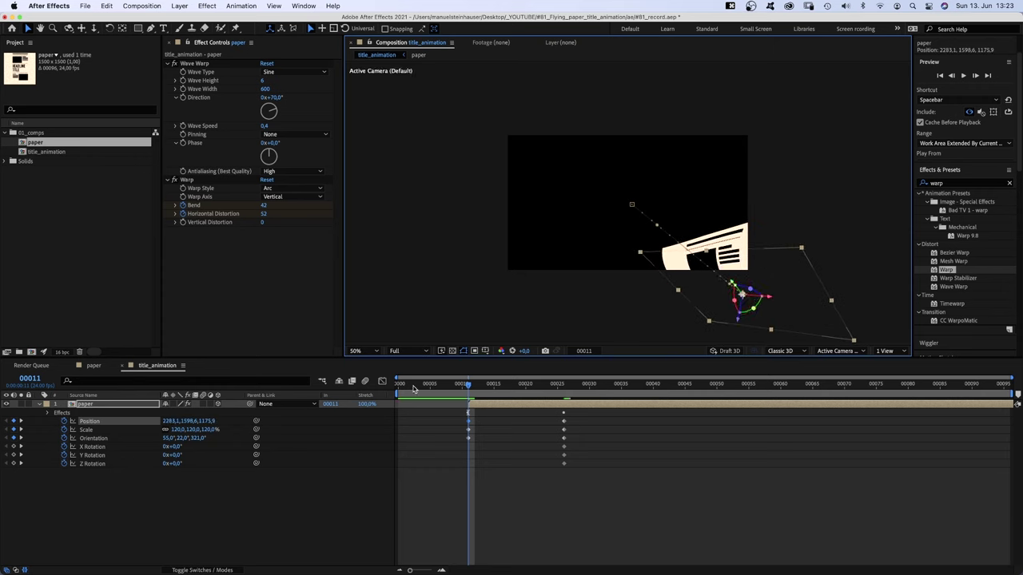
# - In the speed graph, ease Position, Scale and Orientation into their frame-26 keyframes
pyautogui.click(382, 382)
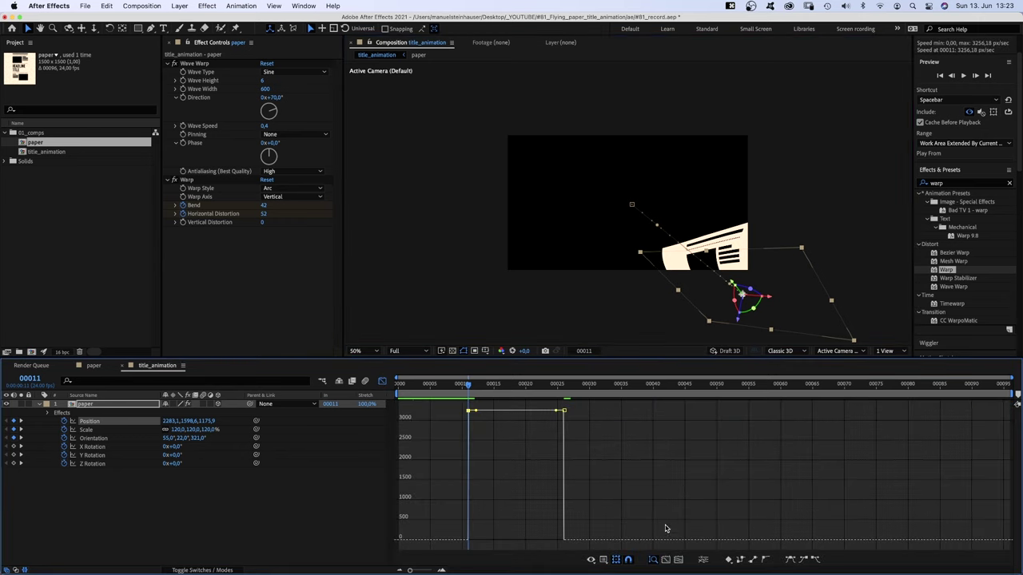
pyautogui.click(605, 555)
pyautogui.click(624, 479)
pyautogui.click(86, 423)
pyautogui.moveTo(557, 411); pyautogui.dragTo(422, 518)
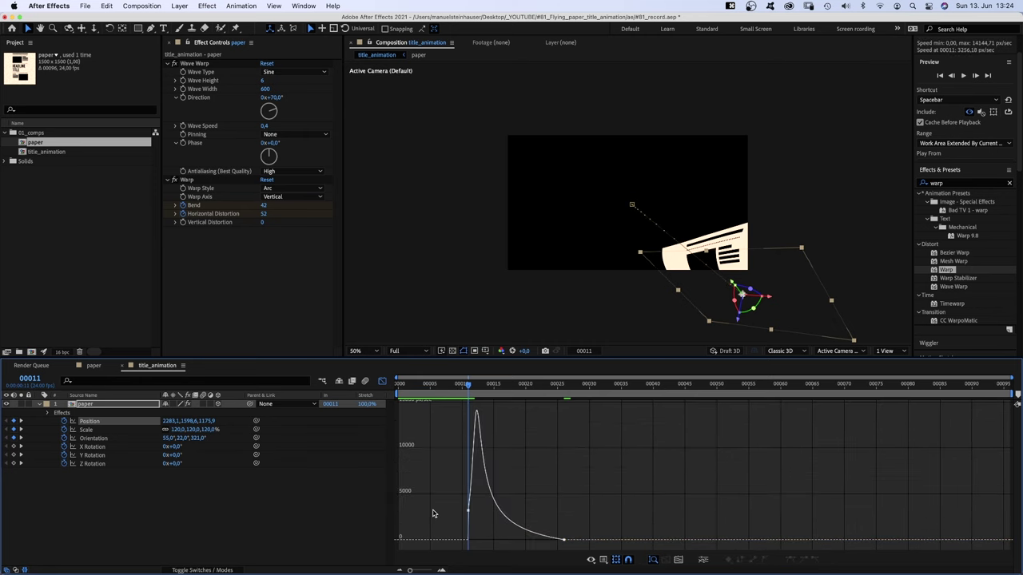
pyautogui.click(84, 430)
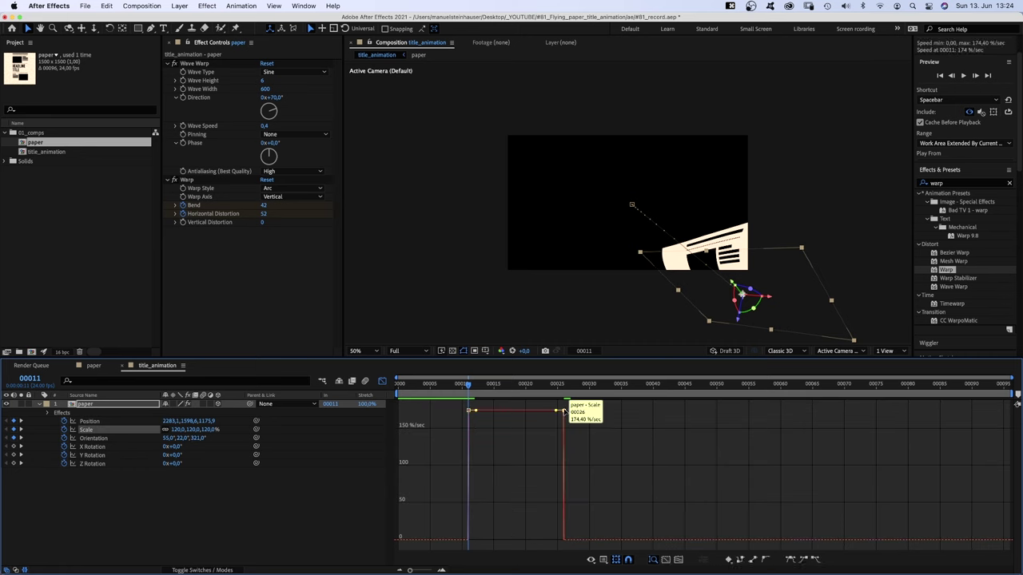
pyautogui.moveTo(557, 411); pyautogui.dragTo(436, 520)
pyautogui.click(87, 439)
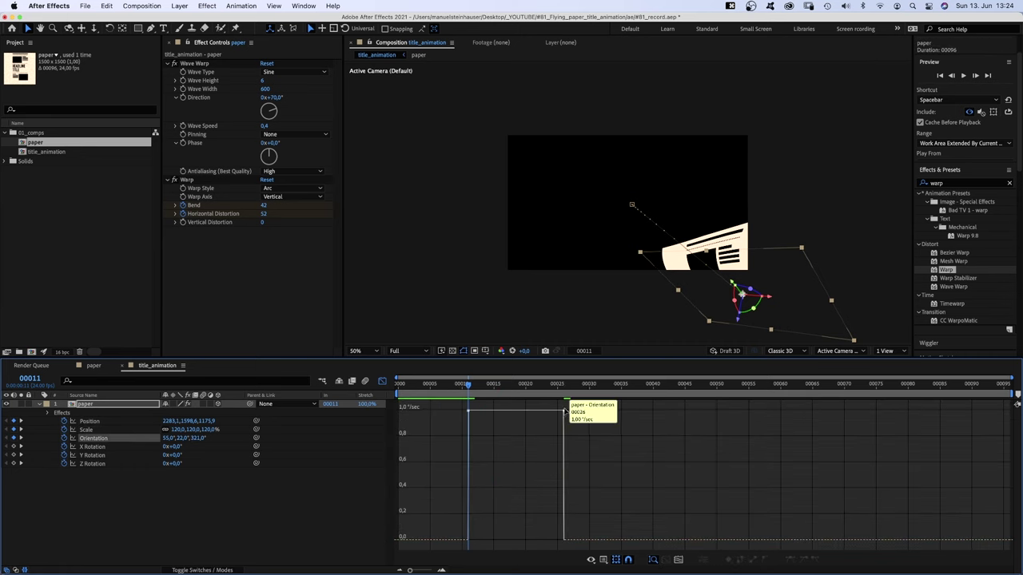
pyautogui.moveTo(534, 409); pyautogui.dragTo(311, 548)
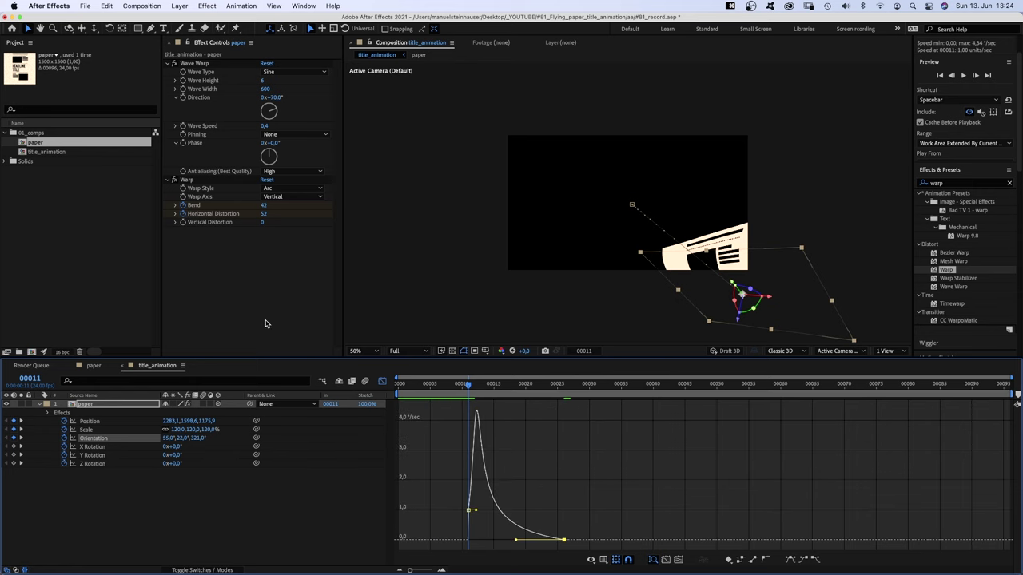
# - Ease Bend and Horizontal Distortion smoothly into frame 26, then preview the fly-in
pyautogui.click(126, 406)
pyautogui.press('u')
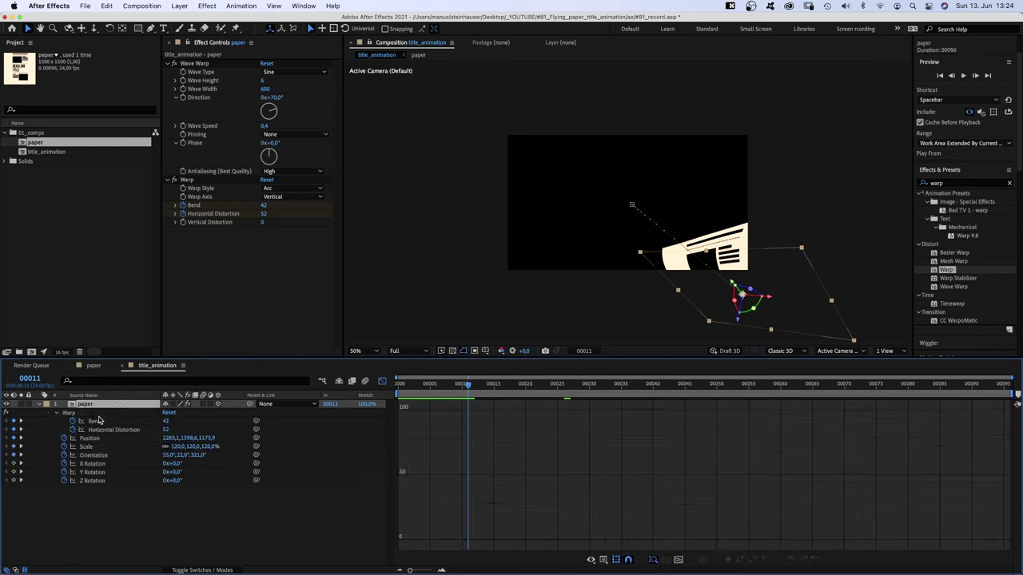
pyautogui.click(94, 421)
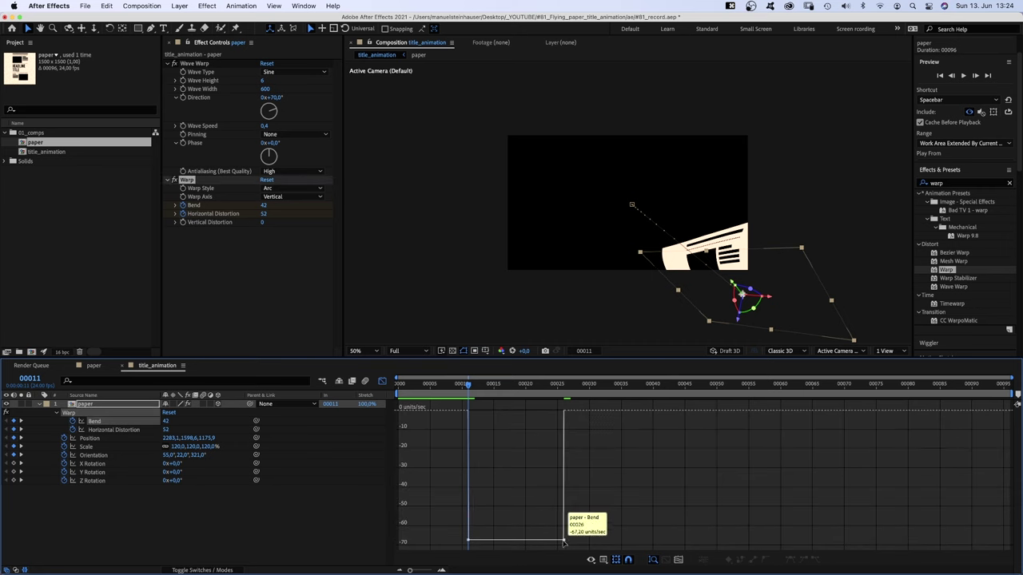
pyautogui.moveTo(557, 542); pyautogui.dragTo(515, 410)
pyautogui.click(106, 431)
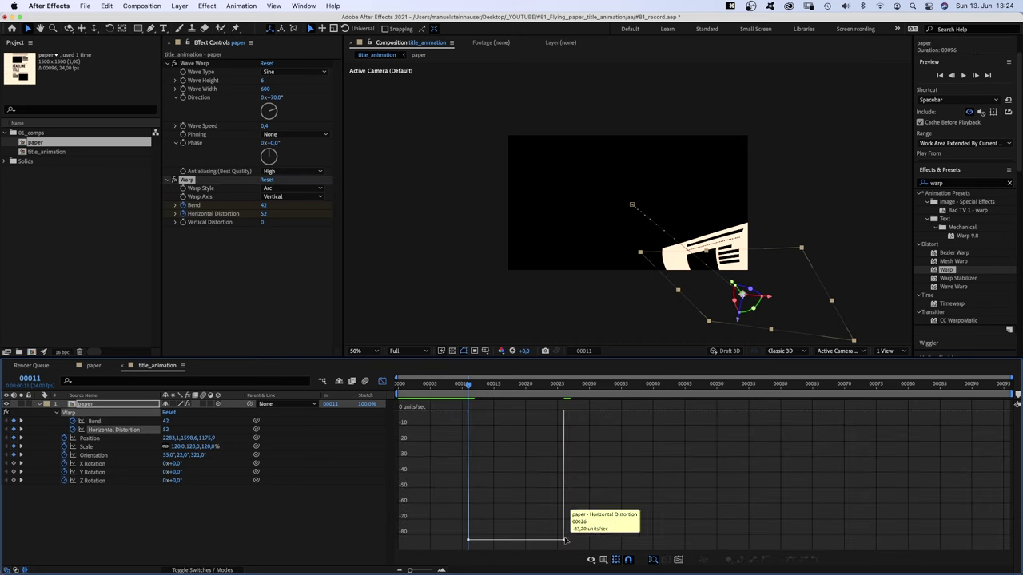
pyautogui.moveTo(557, 542); pyautogui.dragTo(397, 403)
pyautogui.press('/')
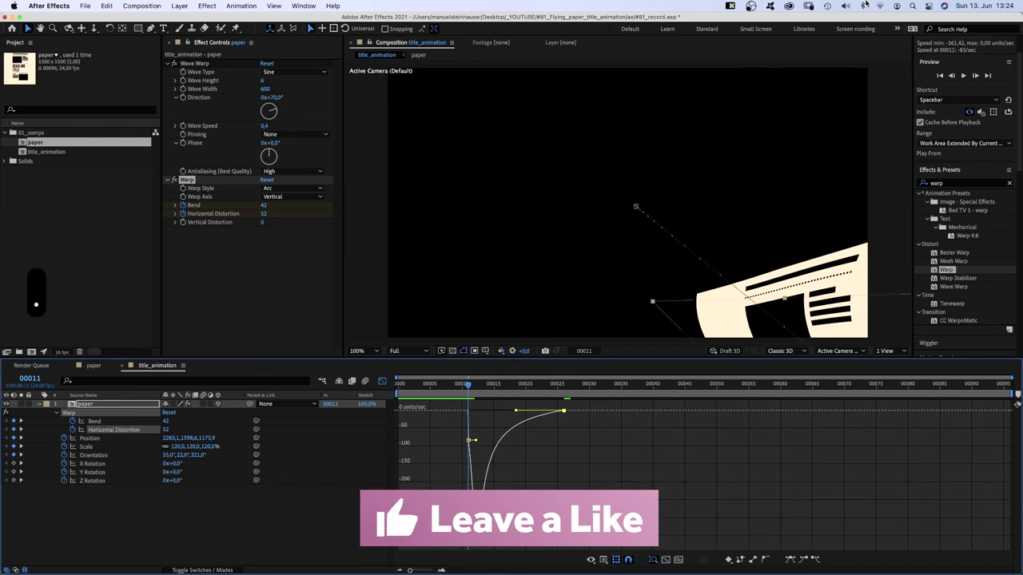
pyautogui.press('space')
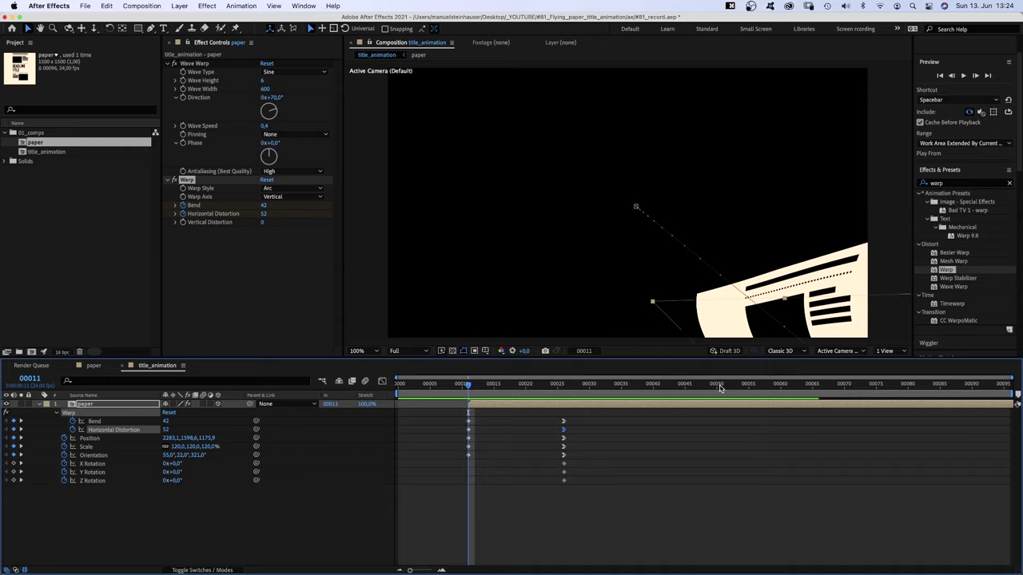
# - Add keyframes for all eight animated paper properties at frame 56
pyautogui.moveTo(719, 388); pyautogui.dragTo(747, 396)
pyautogui.moveTo(24, 425); pyautogui.dragTo(14, 482)
pyautogui.click(14, 480)
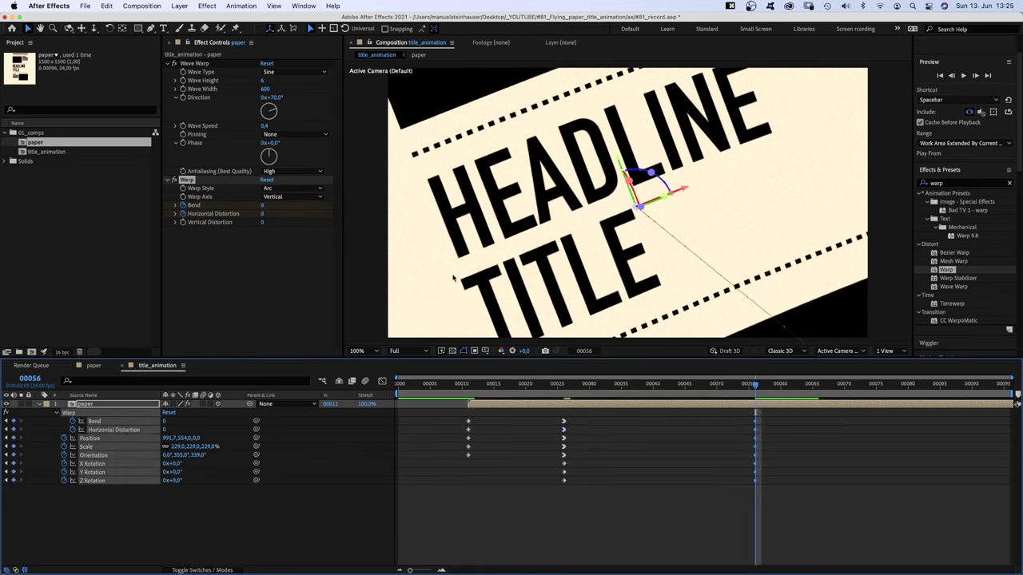
pyautogui.press(',')
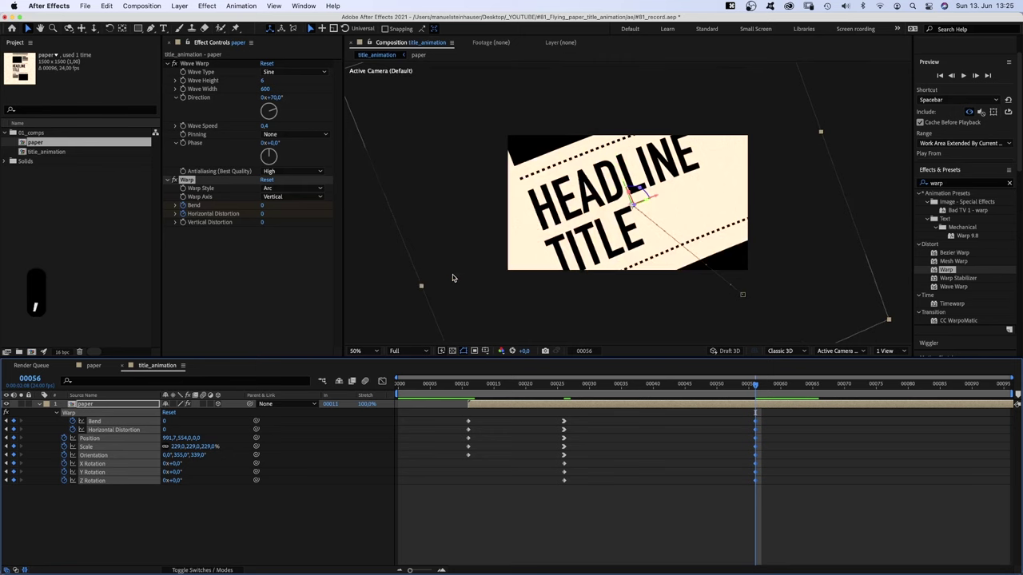
# - Drift the paper slightly up-left to 896.7, 468.0 and curve the motion path at frame 26
pyautogui.click(118, 516)
pyautogui.moveTo(168, 439); pyautogui.dragTo(150, 434)
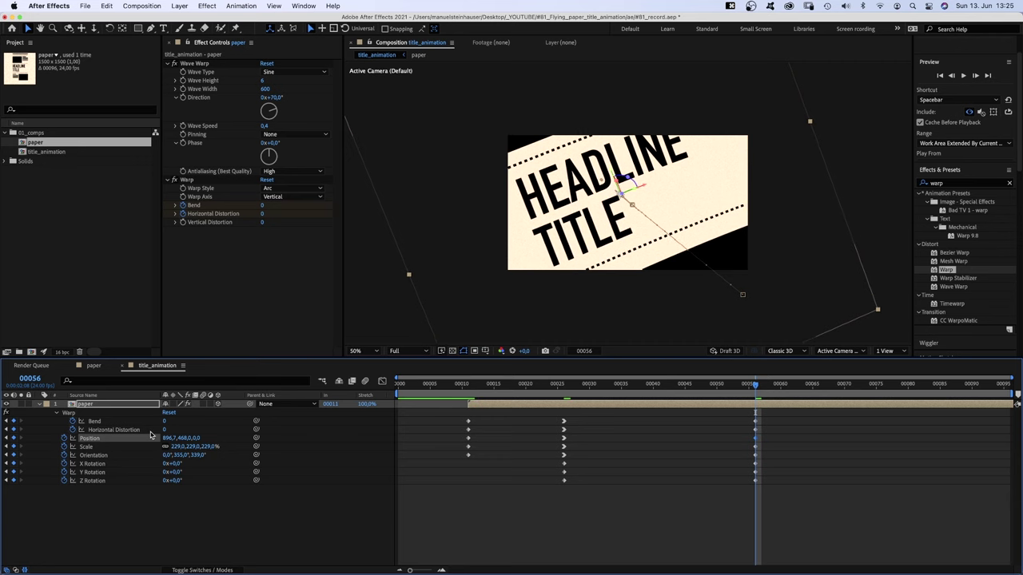
pyautogui.scroll(4, 628, 187)
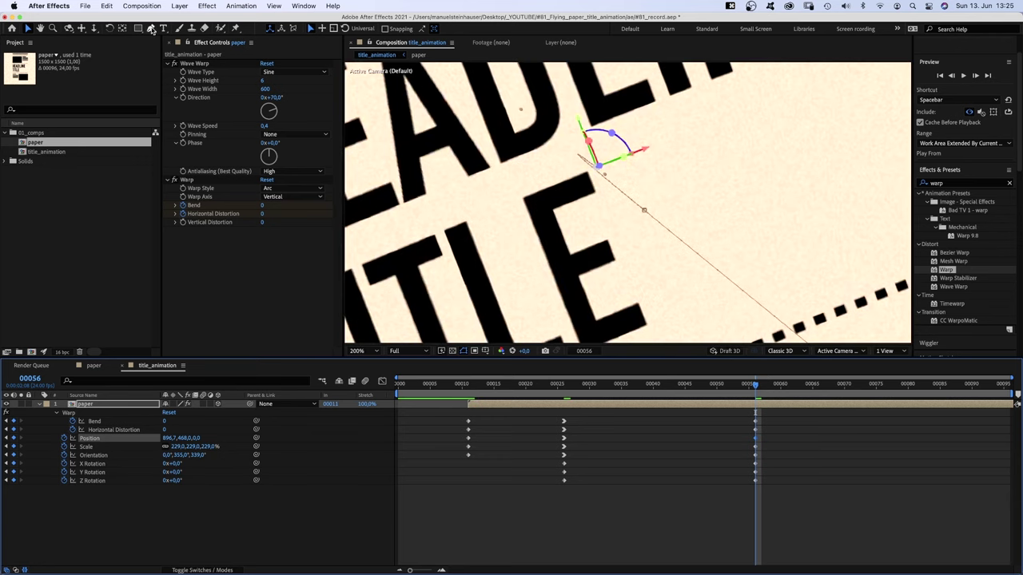
pyautogui.click(151, 28)
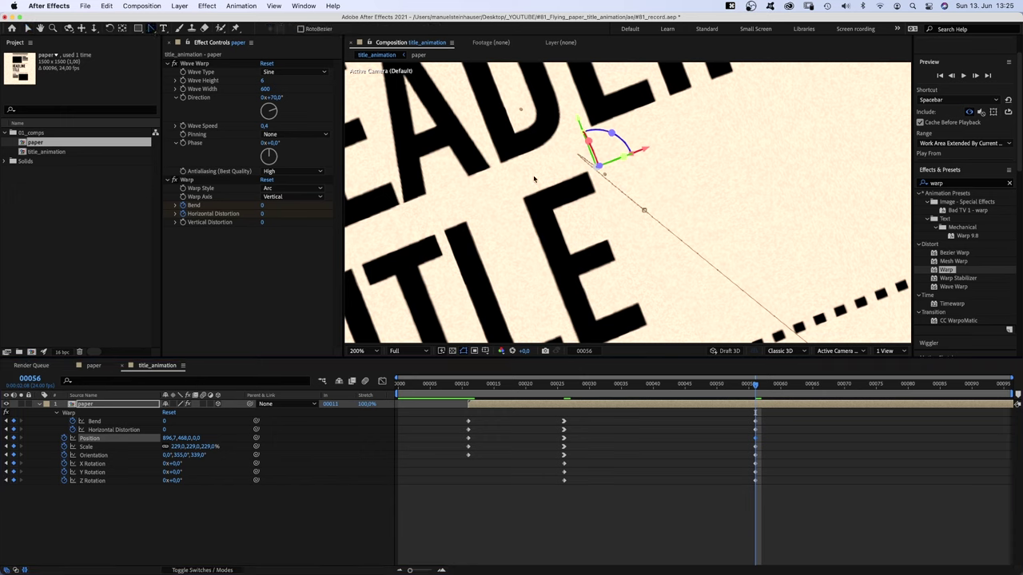
pyautogui.click(644, 212)
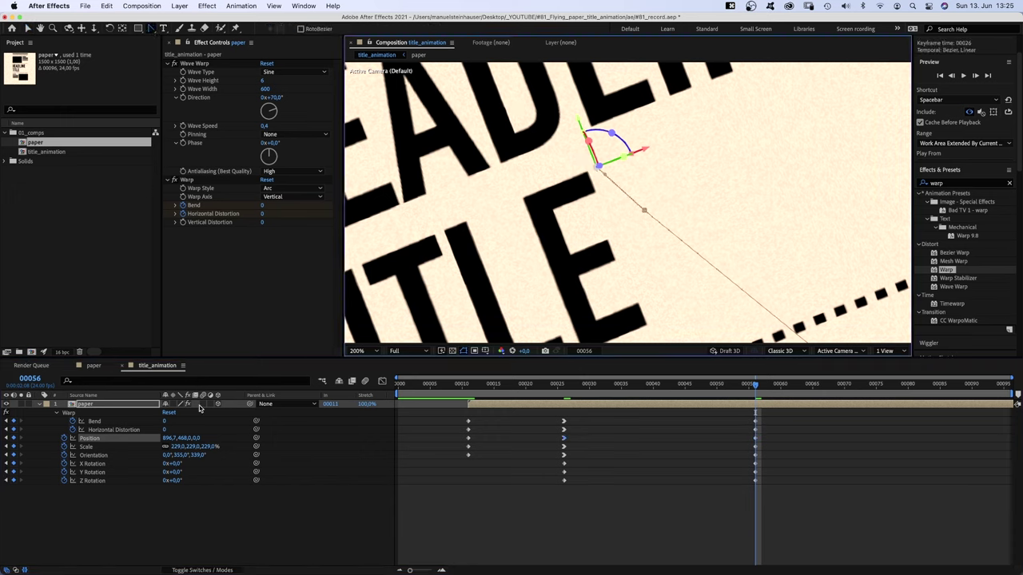
pyautogui.click(85, 438)
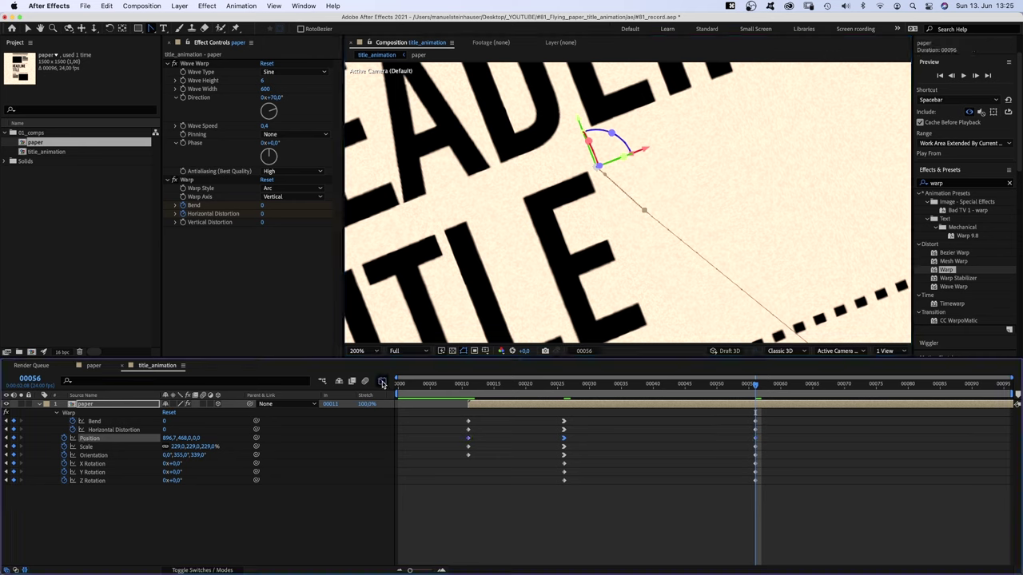
# - Raise the frame-26 Position keyframe's outgoing speed to about 100 px/sec for a gentle drift
pyautogui.click(383, 382)
pyautogui.moveTo(409, 568); pyautogui.dragTo(419, 570)
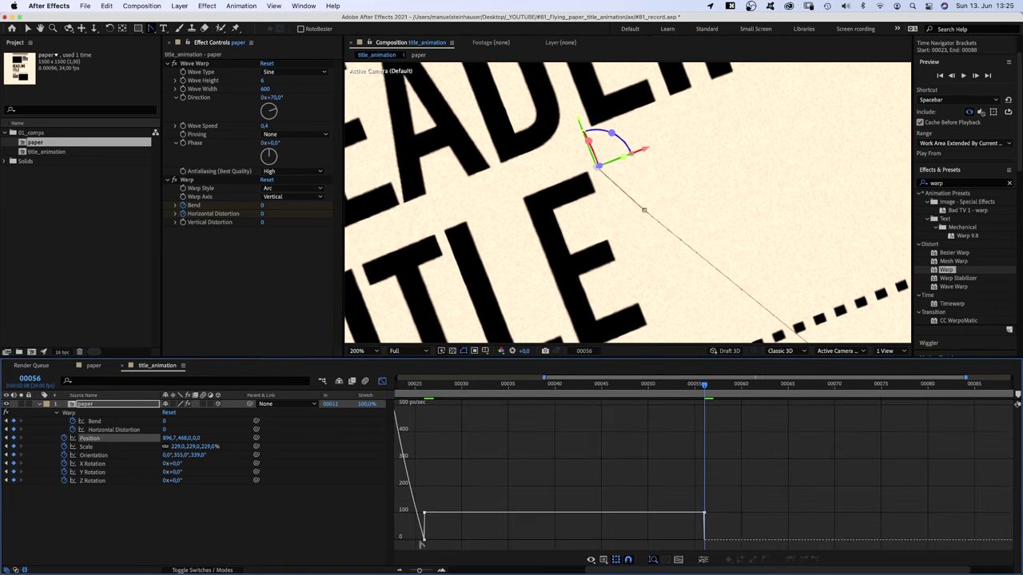
pyautogui.moveTo(423, 541)
pyautogui.press('v')
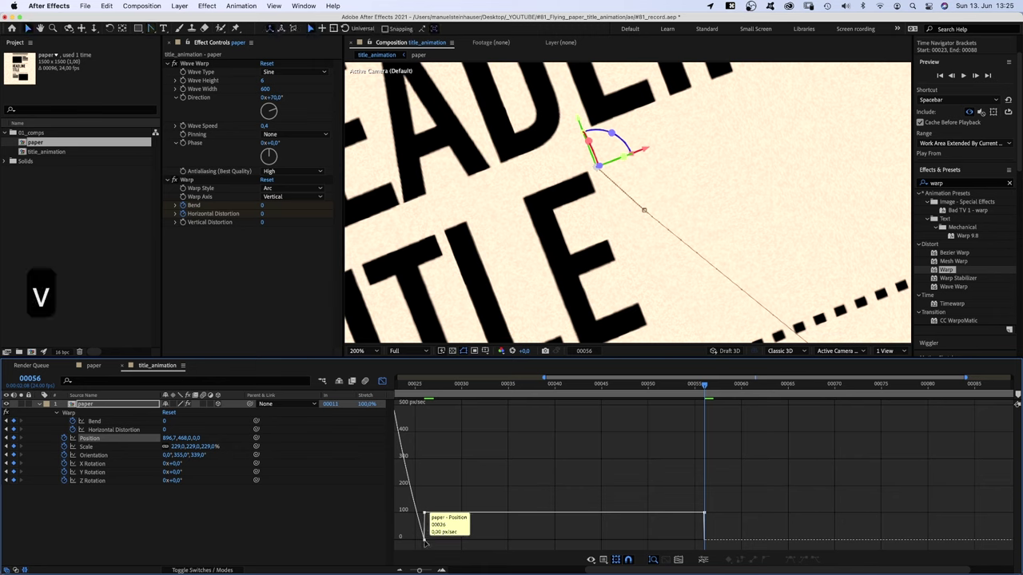
pyautogui.moveTo(423, 541); pyautogui.dragTo(424, 523)
# - Preview the whole animation in real time to check the drift
pyautogui.moveTo(424, 566); pyautogui.dragTo(413, 567)
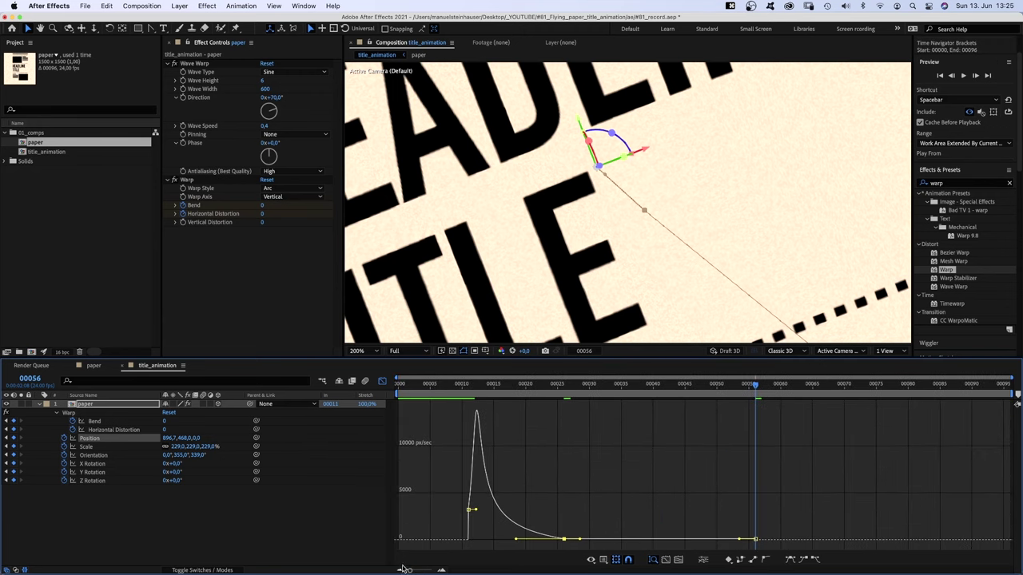
pyautogui.press('/')
pyautogui.press('KP_0')
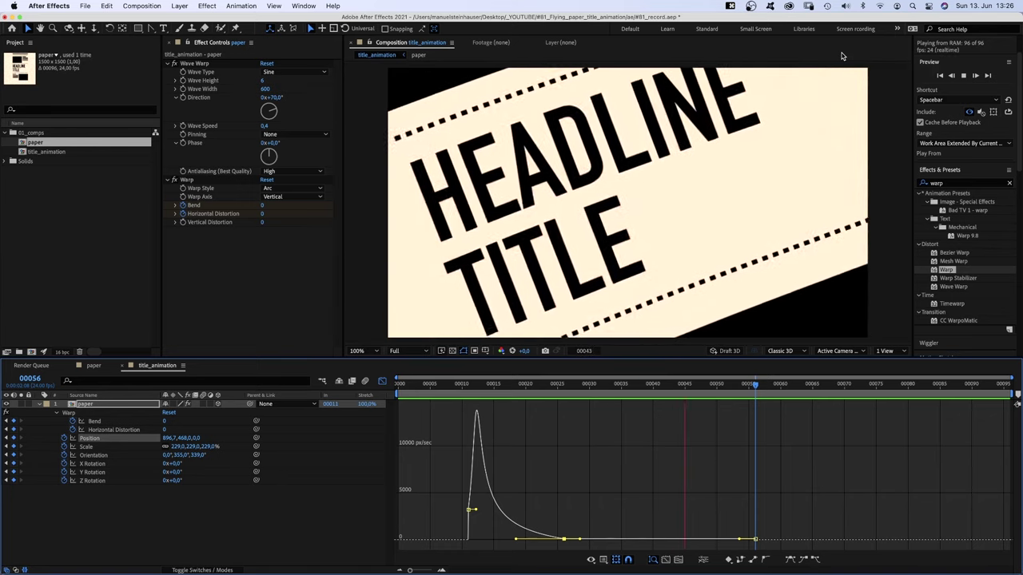
pyautogui.press('KP_0')
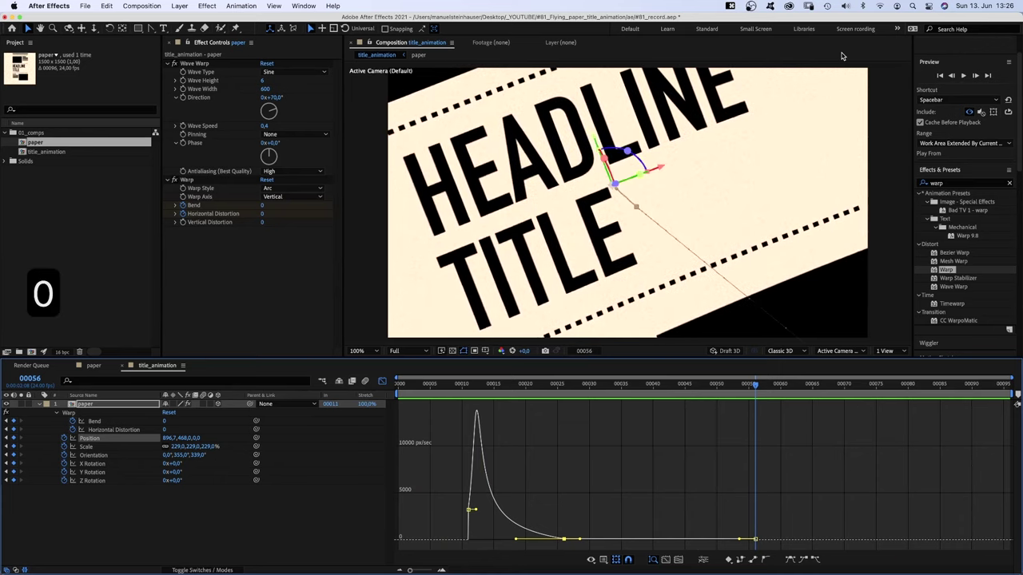
# - Apply CC Page Turn to the paper, placing it below Warp
pyautogui.click(955, 184)
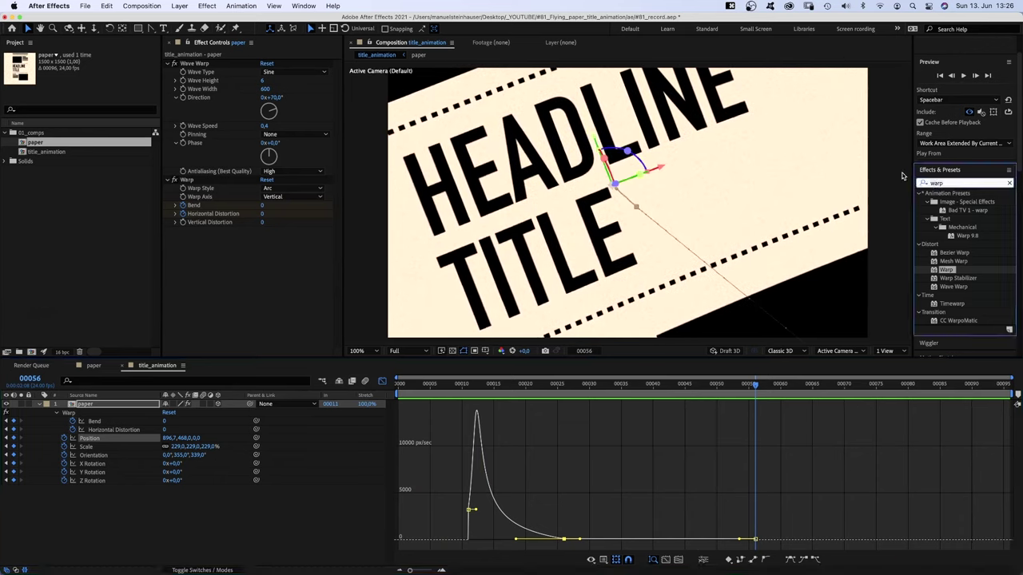
pyautogui.click(382, 382)
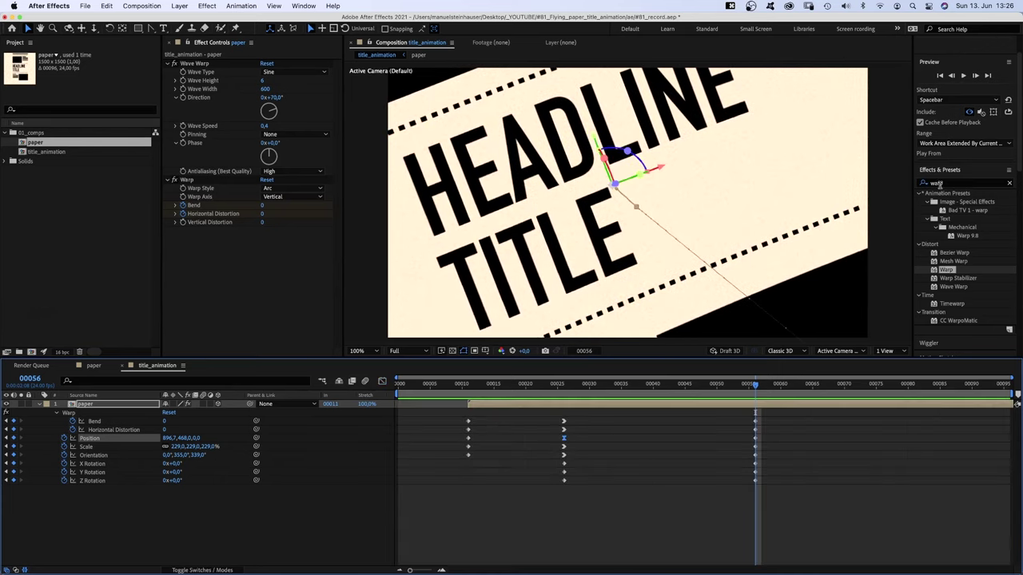
pyautogui.click(942, 186)
pyautogui.write('cc p')
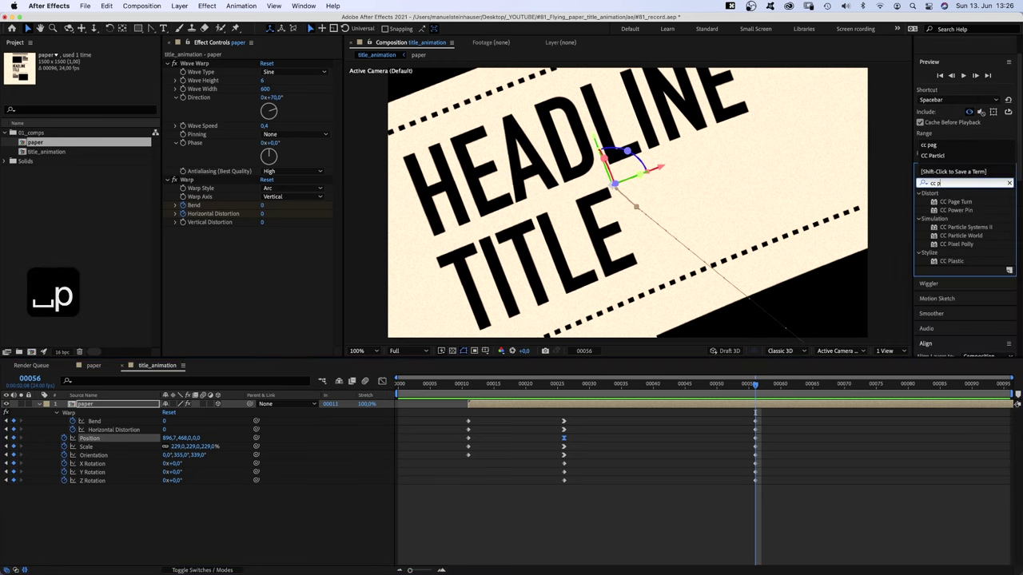
pyautogui.write('a')
pyautogui.moveTo(955, 201); pyautogui.dragTo(217, 274)
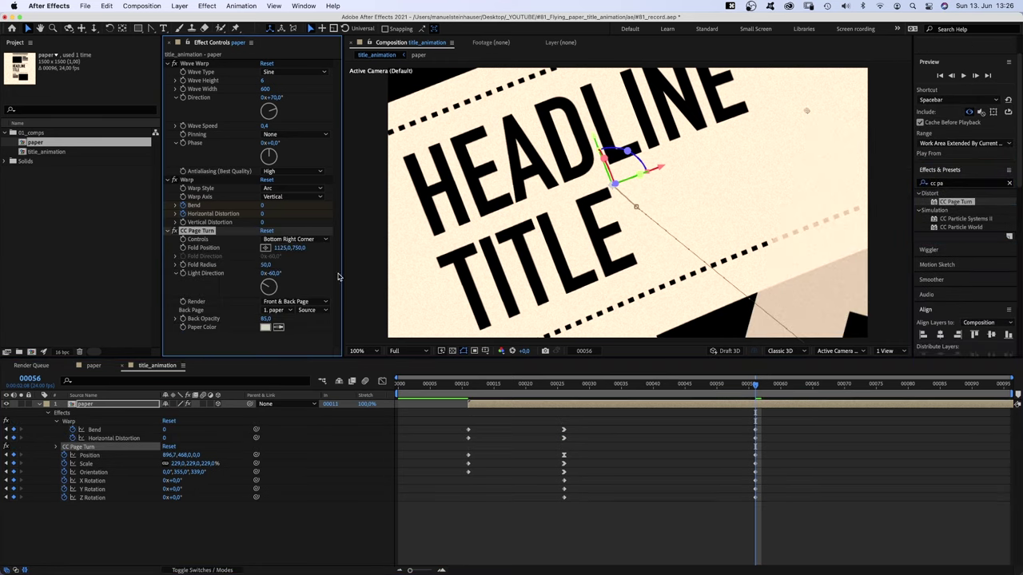
# - Place the page turn's fold point on the page and enlarge the fold radius to 175.1
pyautogui.click(390, 304)
pyautogui.press(',')
pyautogui.press(',')
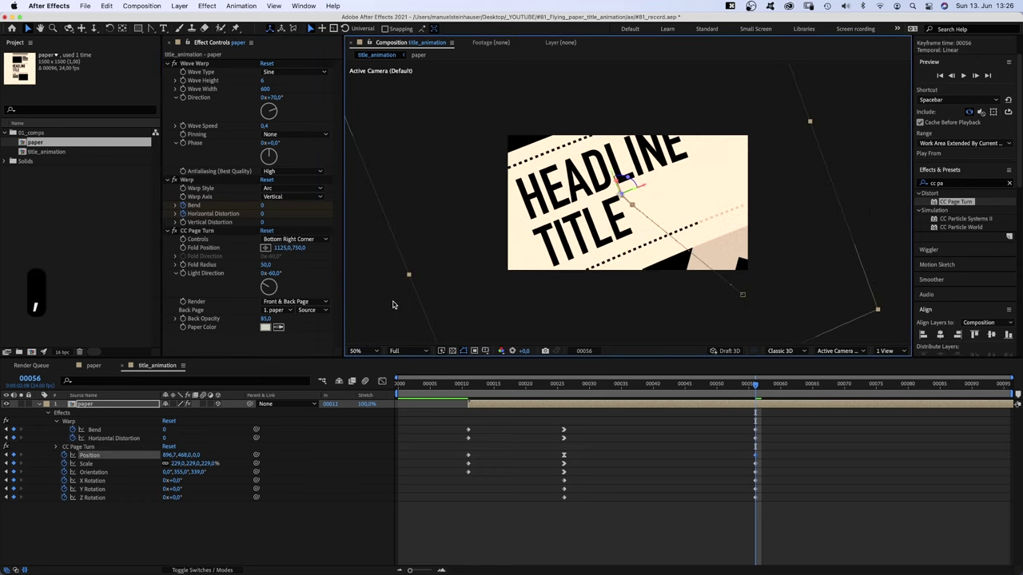
pyautogui.click(265, 248)
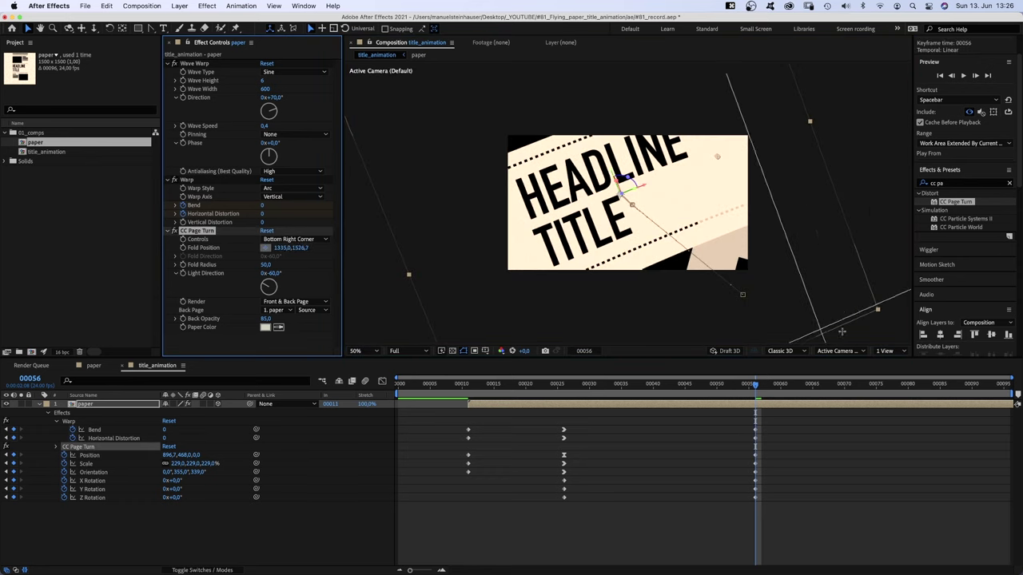
pyautogui.click(855, 302)
pyautogui.click(854, 302)
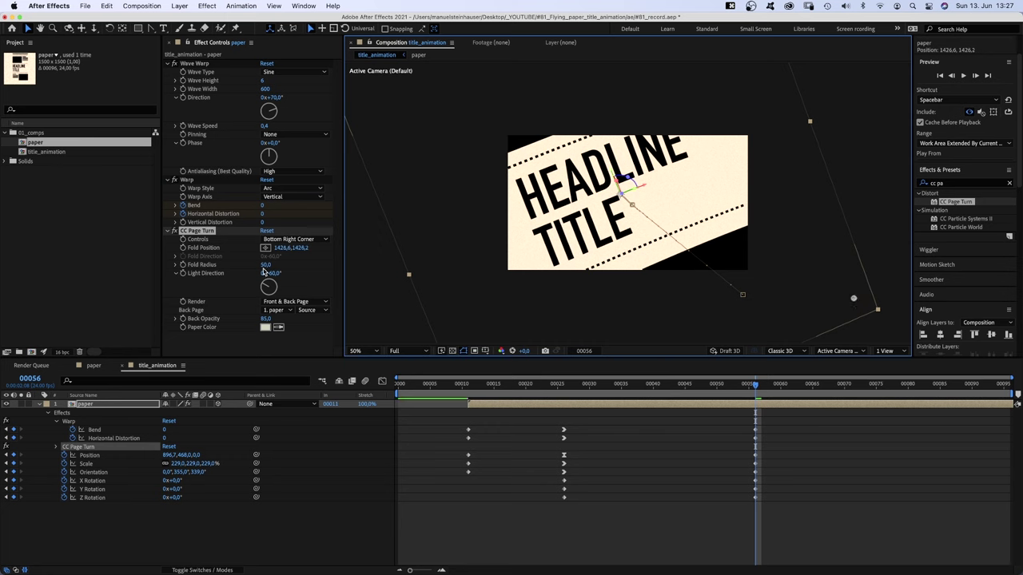
pyautogui.moveTo(266, 264); pyautogui.dragTo(348, 259)
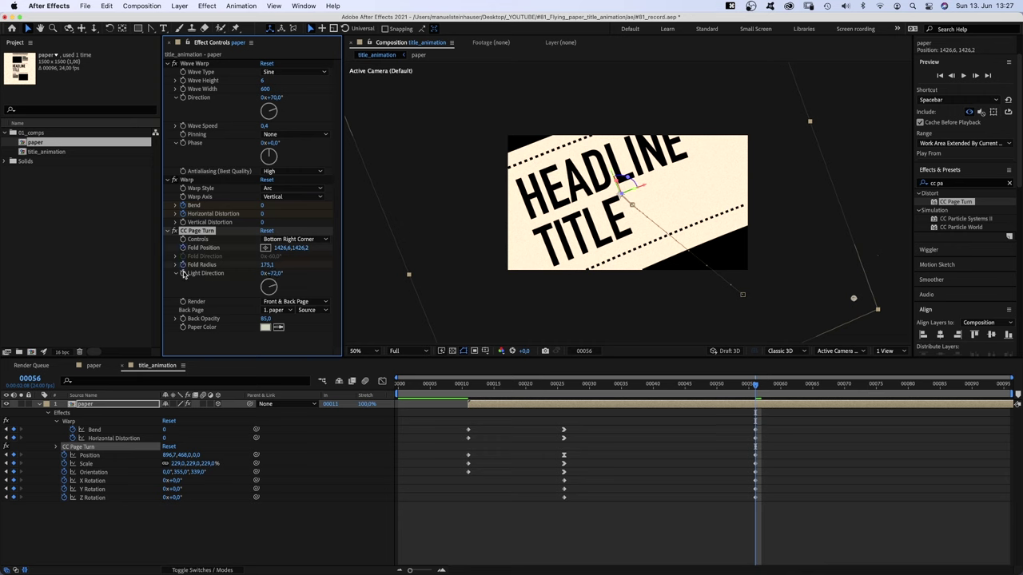
pyautogui.click(113, 405)
pyautogui.press('u')
pyautogui.press('u')
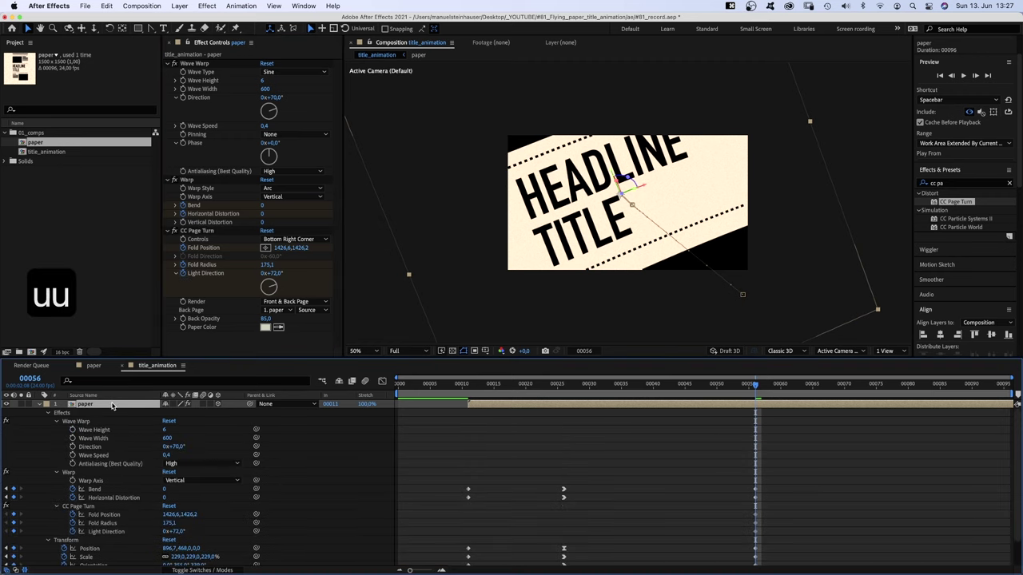
pyautogui.press('u')
pyautogui.press('u')
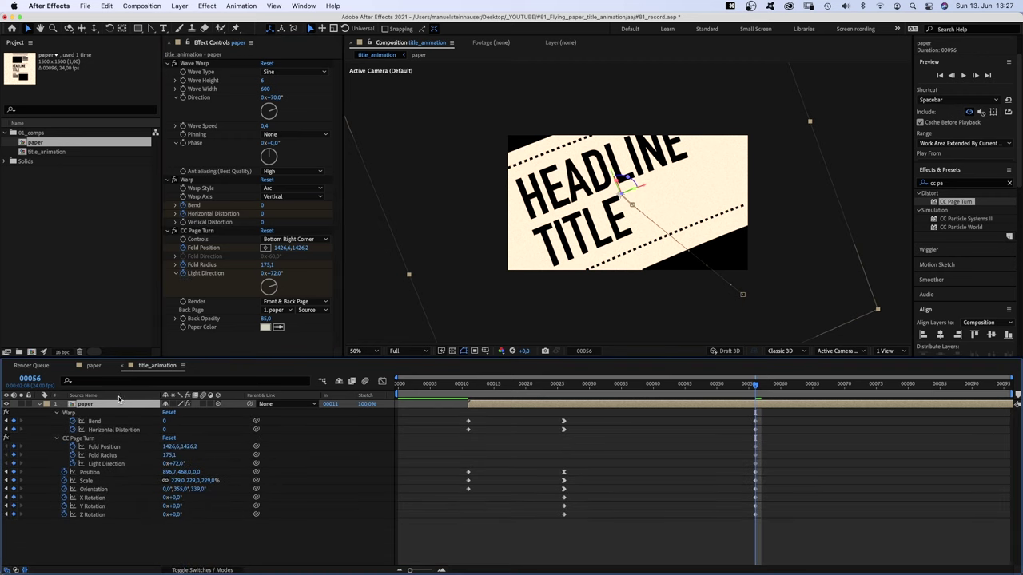
# - At frame 71, move the paper off-screen up-left to -1008.2, -1560.2, -113.7
pyautogui.click(850, 385)
pyautogui.moveTo(614, 174); pyautogui.dragTo(372, 49)
pyautogui.moveTo(551, 192); pyautogui.dragTo(627, 281)
pyautogui.moveTo(171, 472); pyautogui.dragTo(68, 460)
pyautogui.moveTo(194, 472); pyautogui.dragTo(92, 468)
# - Zoom in on the motion path, smoothing its frame-26 vertex and sharpening the frame-56 corner
pyautogui.press('space')
pyautogui.moveTo(714, 307); pyautogui.dragTo(634, 237)
pyautogui.press('z')
pyautogui.click(634, 237)
pyautogui.click(632, 194)
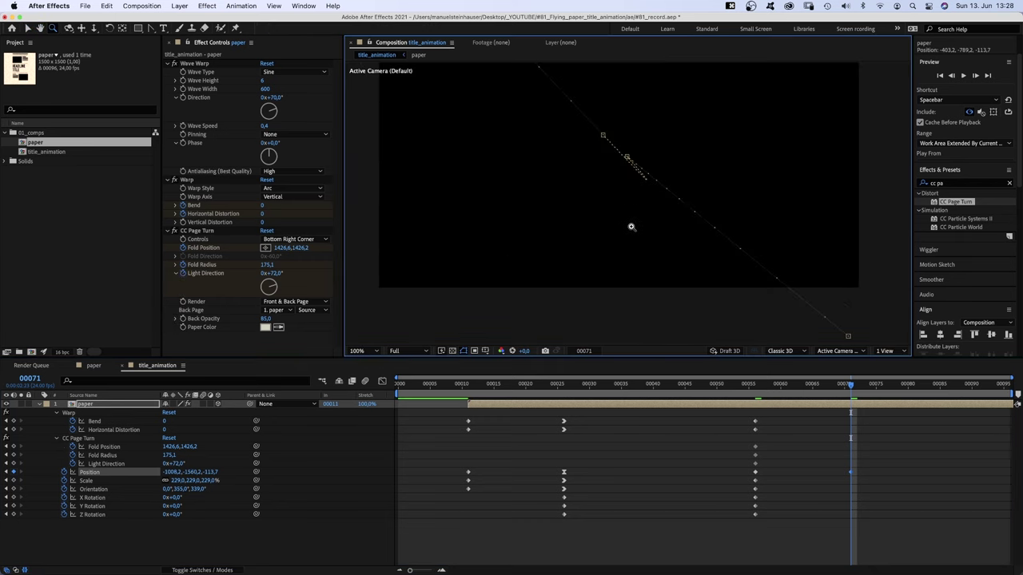
pyautogui.click(632, 226)
pyautogui.click(650, 304)
pyautogui.press('g')
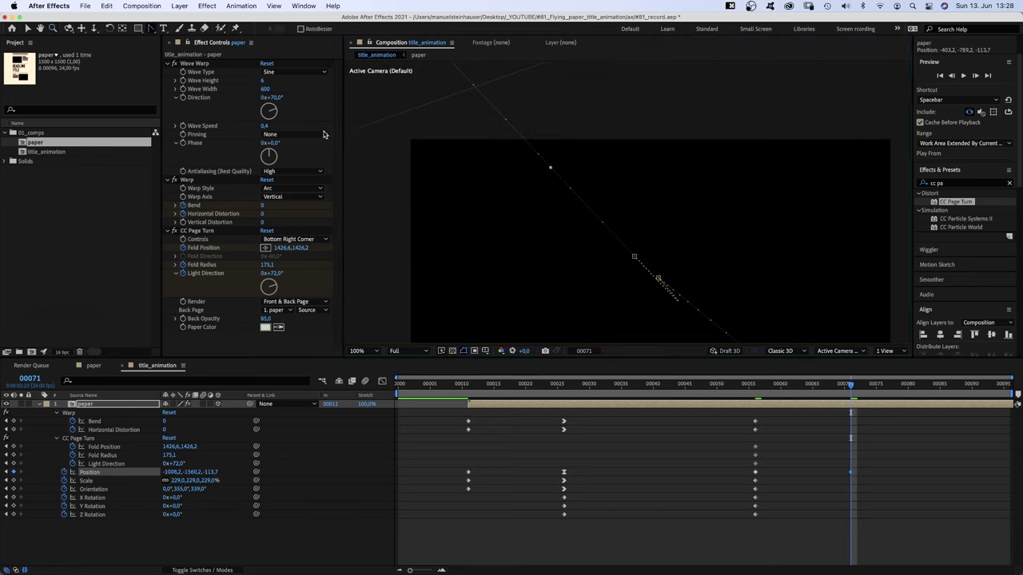
pyautogui.click(658, 280)
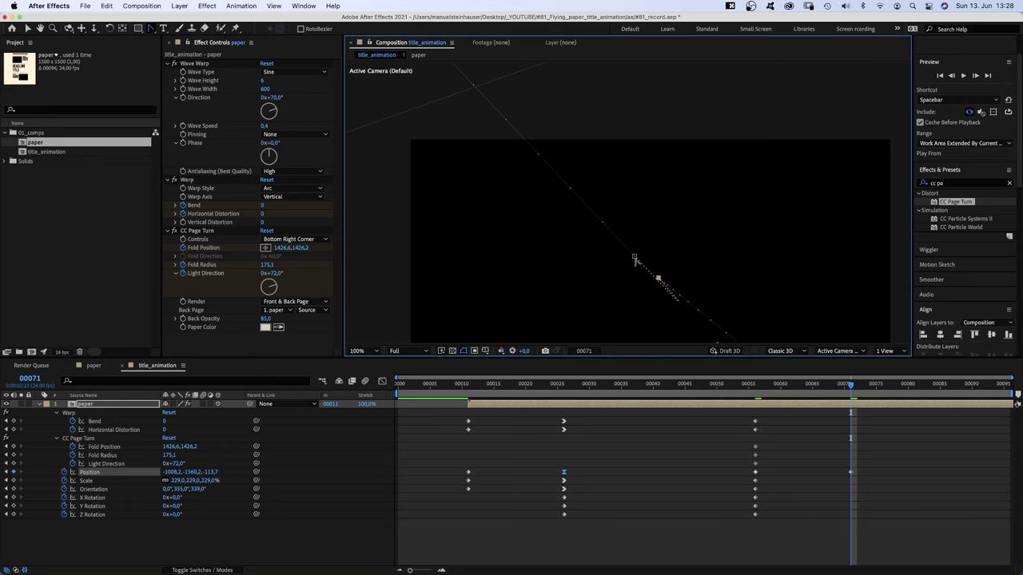
pyautogui.click(635, 258)
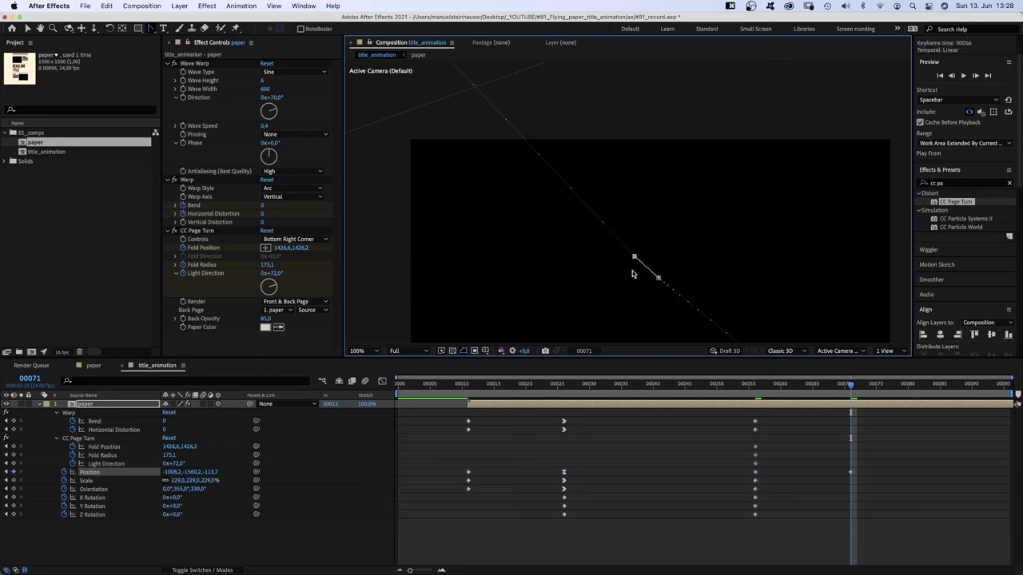
pyautogui.press('v')
pyautogui.click(668, 455)
pyautogui.moveTo(849, 384); pyautogui.dragTo(769, 389)
# - Play the paper's exit animation and adjust the viewer to see it
pyautogui.press('space')
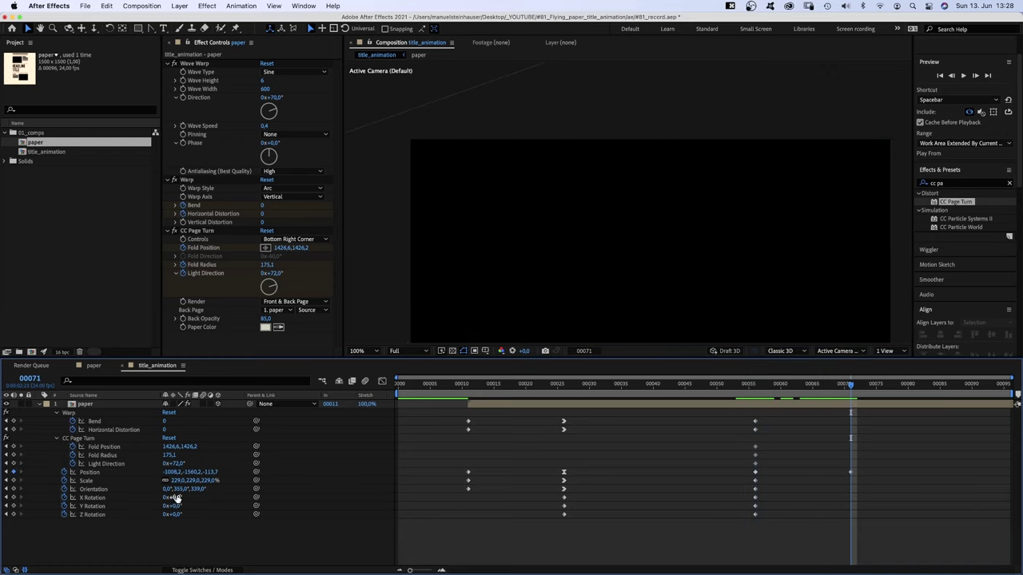
pyautogui.press(',')
pyautogui.press(',')
pyautogui.press(',')
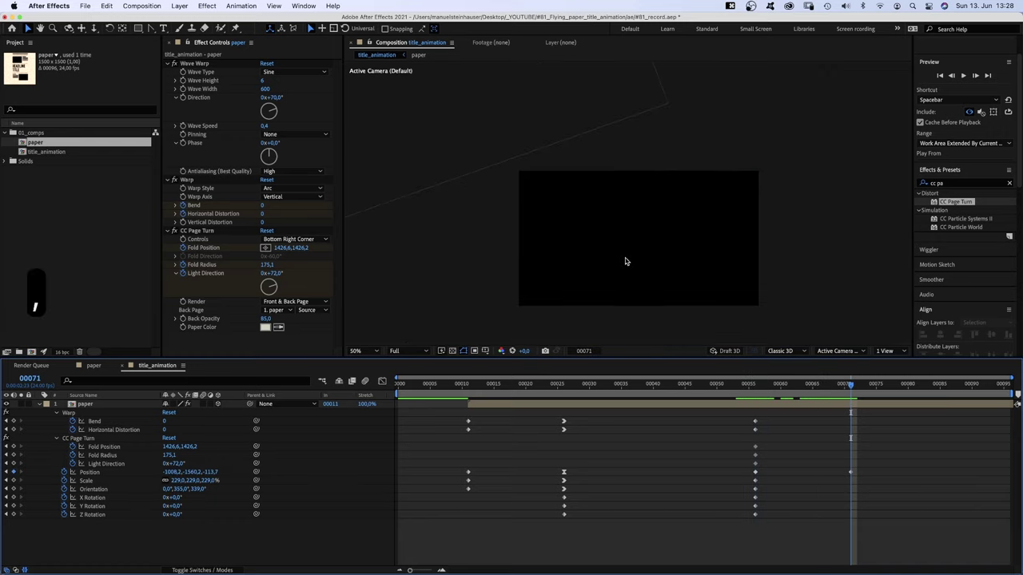
pyautogui.press('space')
pyautogui.moveTo(603, 258); pyautogui.dragTo(606, 313)
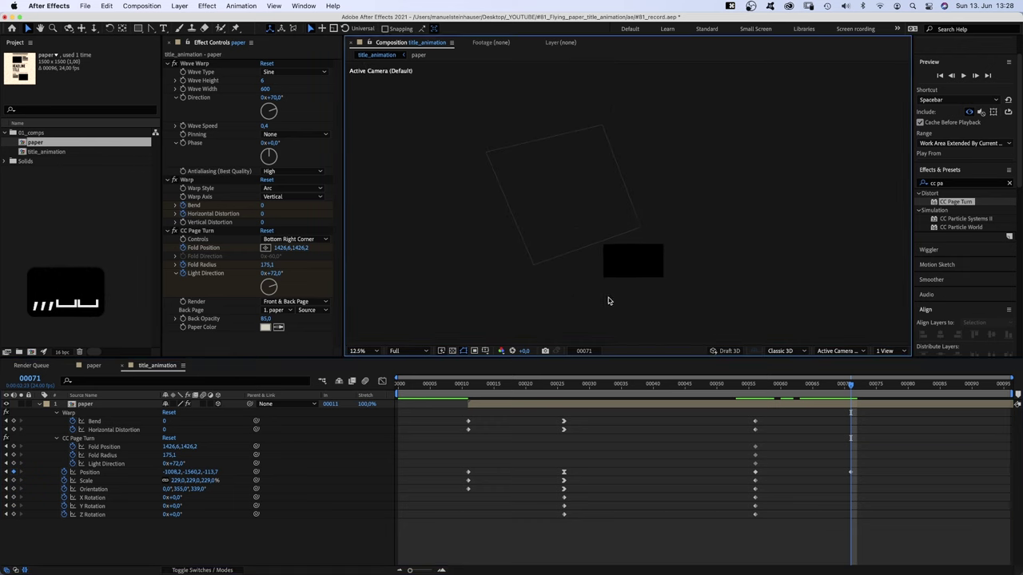
pyautogui.press('.')
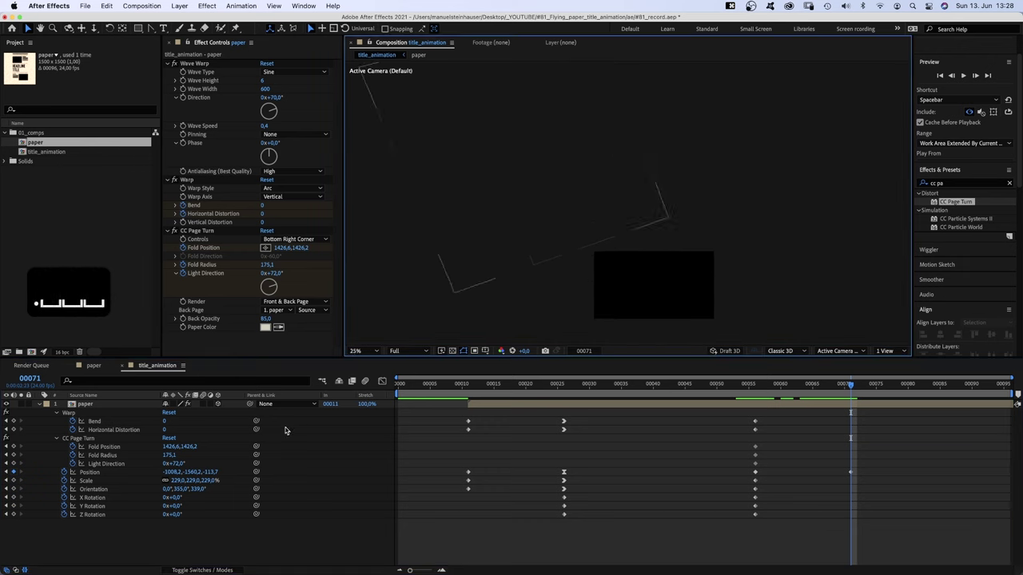
# - At frame 71, tilt Orientation and set Bend to -16 and Horizontal Distortion to 24
pyautogui.moveTo(181, 492)
pyautogui.mouseDown()
pyautogui.moveTo(199, 493)
pyautogui.moveTo(190, 490)
pyautogui.mouseUp()
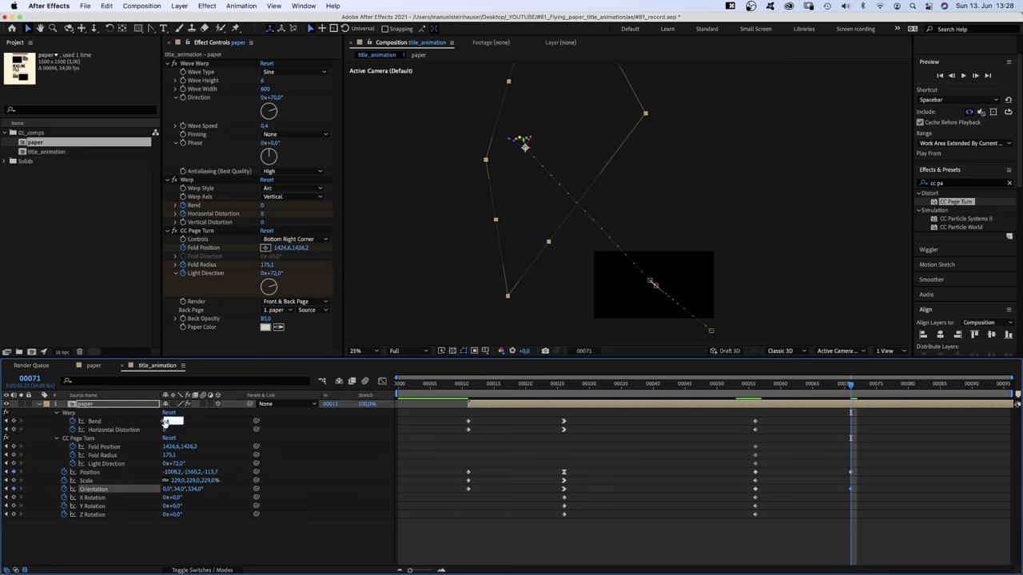
pyautogui.write('-16')
pyautogui.press('Return')
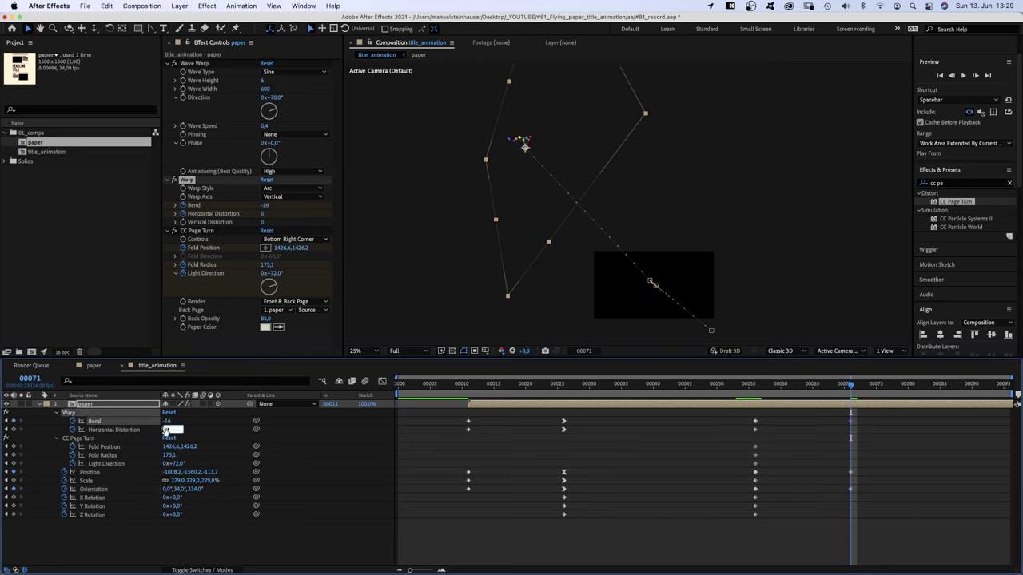
pyautogui.write('24')
pyautogui.press('Return')
pyautogui.click(826, 386)
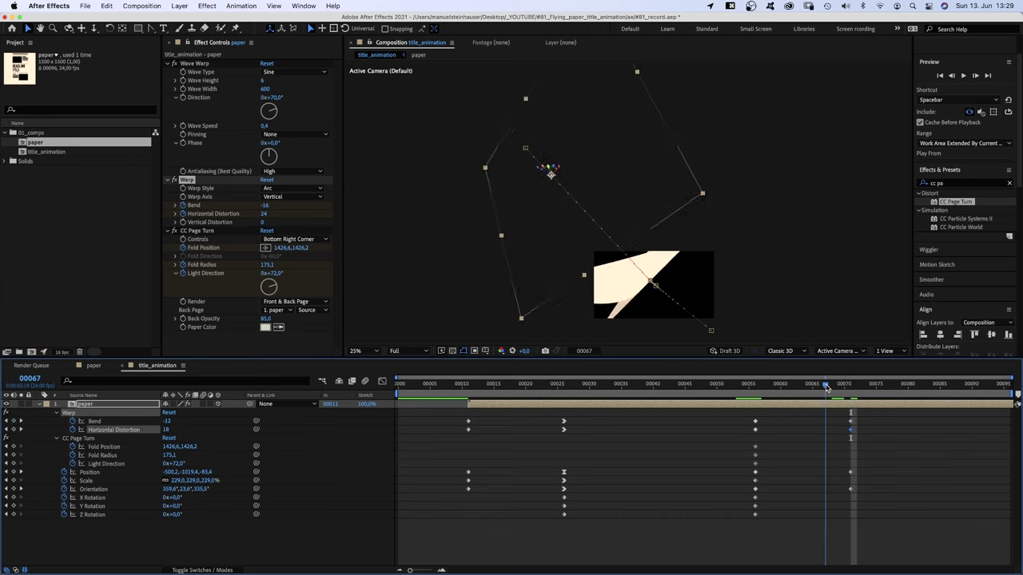
pyautogui.moveTo(826, 387)
pyautogui.mouseDown()
pyautogui.moveTo(781, 391)
pyautogui.moveTo(763, 409)
pyautogui.moveTo(759, 395)
pyautogui.moveTo(839, 400)
pyautogui.moveTo(826, 405)
pyautogui.mouseUp()
# - At frame 67, pull the fold point inward, set Back Opacity to 100 and rotate Light Direction to 120°
pyautogui.click(203, 247)
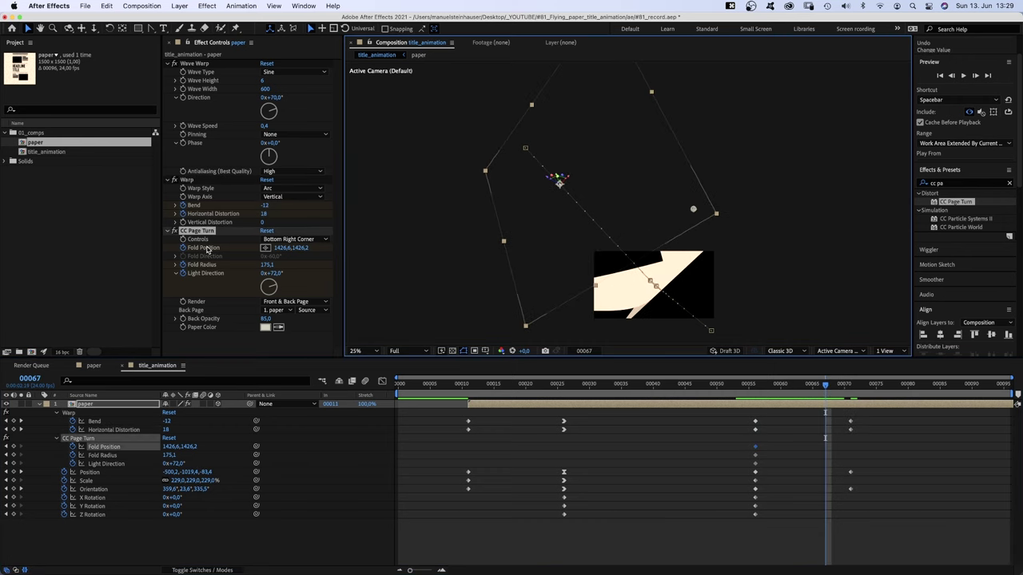
pyautogui.click(207, 249)
pyautogui.moveTo(694, 210); pyautogui.dragTo(623, 213)
pyautogui.moveTo(267, 318); pyautogui.dragTo(295, 317)
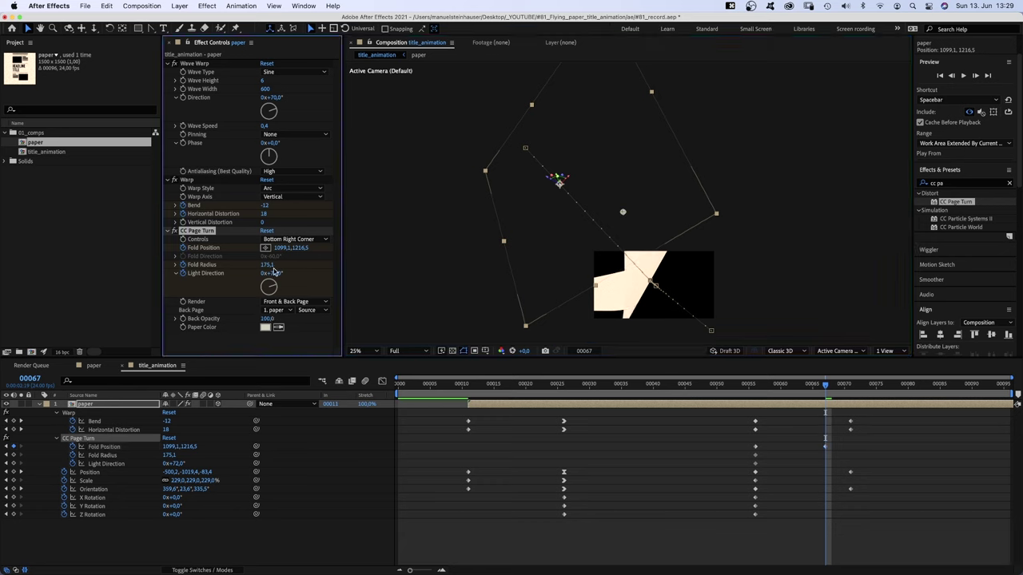
pyautogui.moveTo(275, 289); pyautogui.dragTo(274, 291)
# - Move the page-curl keyframes to frame 71 and ease out Bend's frame-56 keyframe
pyautogui.moveTo(817, 440)
pyautogui.mouseDown()
pyautogui.moveTo(831, 468)
pyautogui.moveTo(850, 474)
pyautogui.moveTo(850, 465)
pyautogui.mouseUp()
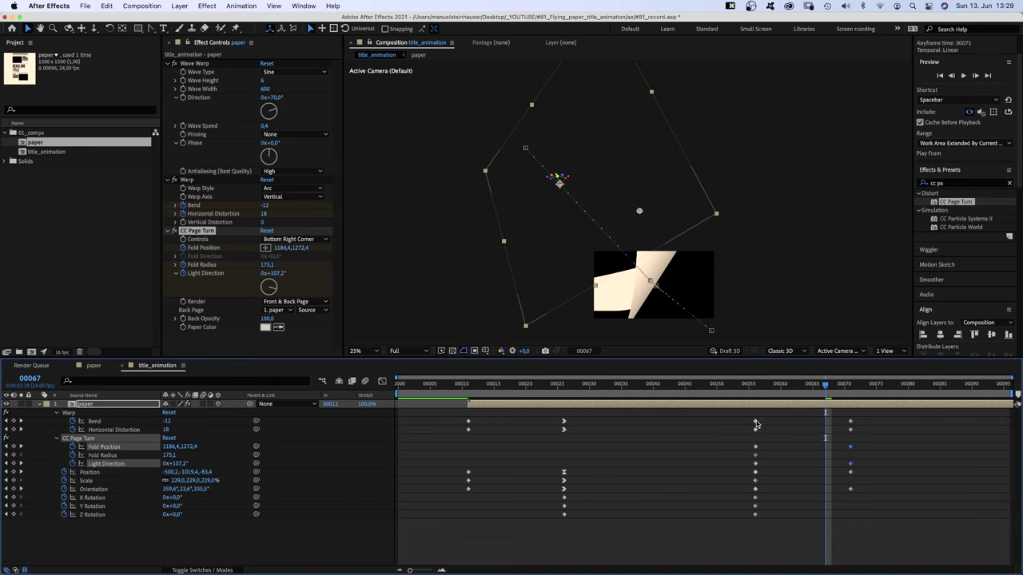
pyautogui.click(382, 381)
pyautogui.click(94, 421)
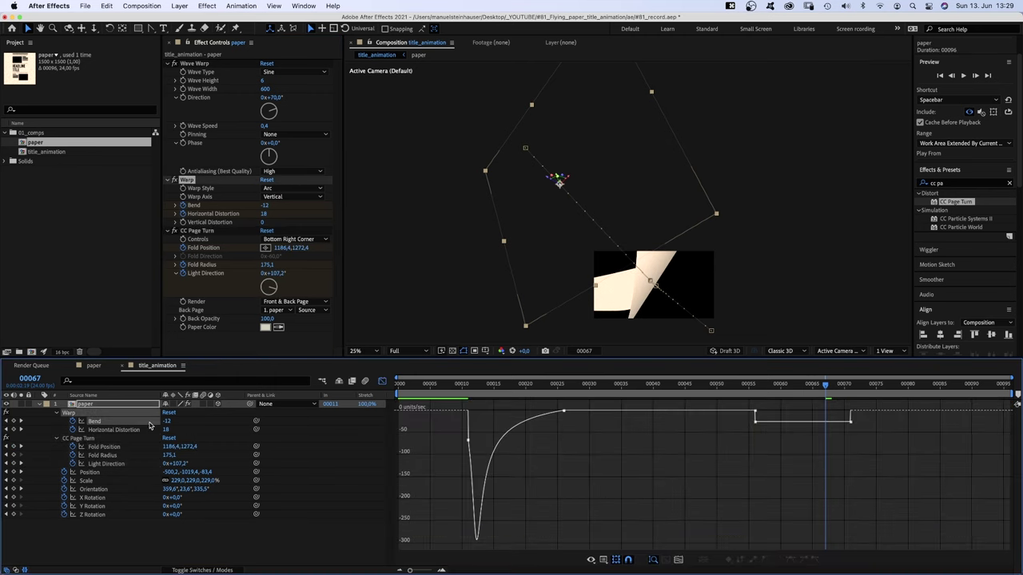
pyautogui.click(755, 414)
pyautogui.moveTo(768, 416); pyautogui.dragTo(855, 431)
# - Ease the Fold Position, Light Direction and Orientation keyframes in the speed graph
pyautogui.click(113, 430)
pyautogui.click(104, 446)
pyautogui.moveTo(846, 510); pyautogui.dragTo(924, 540)
pyautogui.click(103, 455)
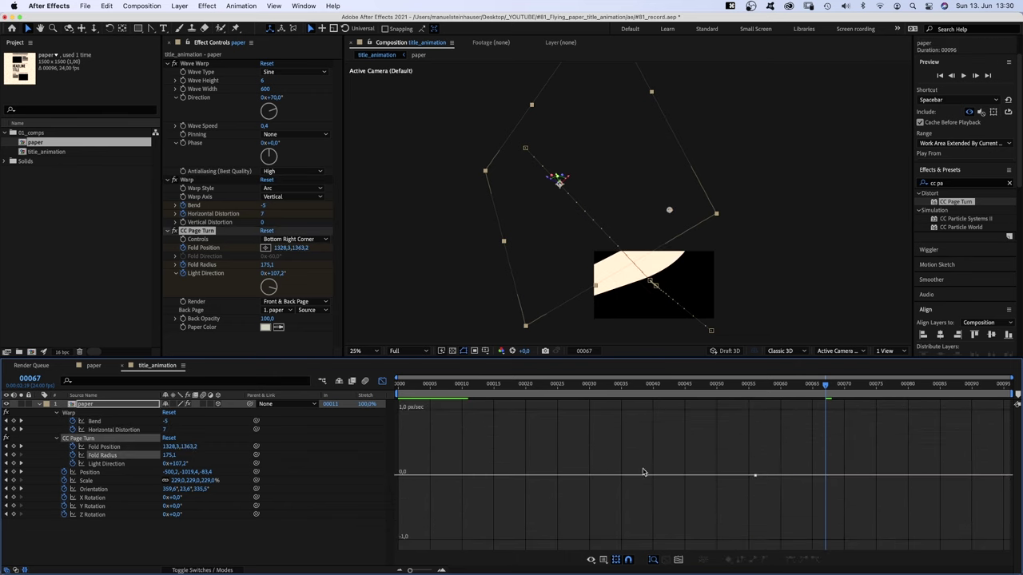
pyautogui.click(106, 463)
pyautogui.moveTo(847, 510); pyautogui.dragTo(839, 488)
pyautogui.click(88, 472)
pyautogui.click(86, 480)
pyautogui.click(88, 489)
pyautogui.click(382, 381)
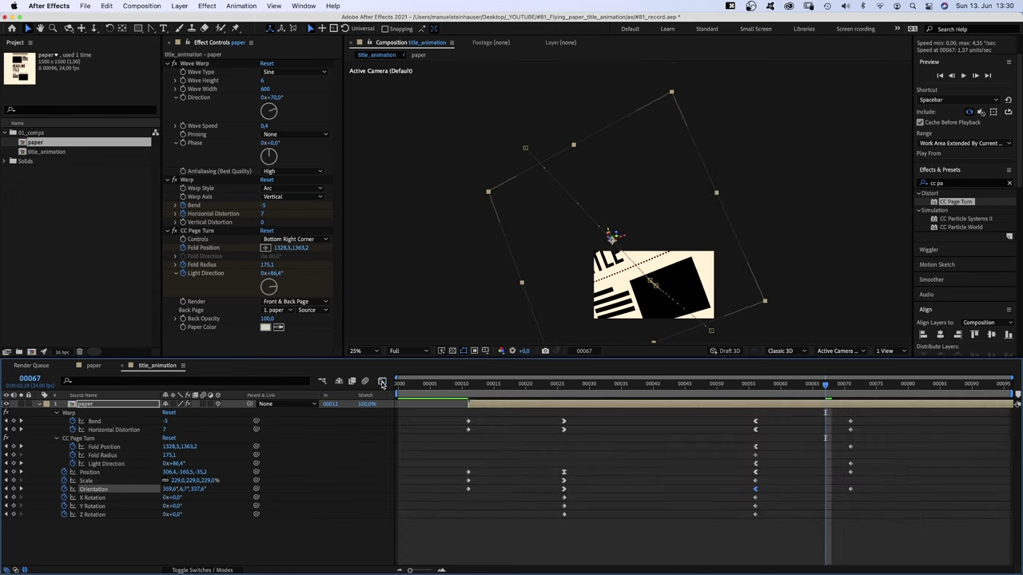
# - Play back the full fly-in, drift, page curl and exit from frames 11 to 71
pyautogui.moveTo(651, 312); pyautogui.dragTo(627, 227)
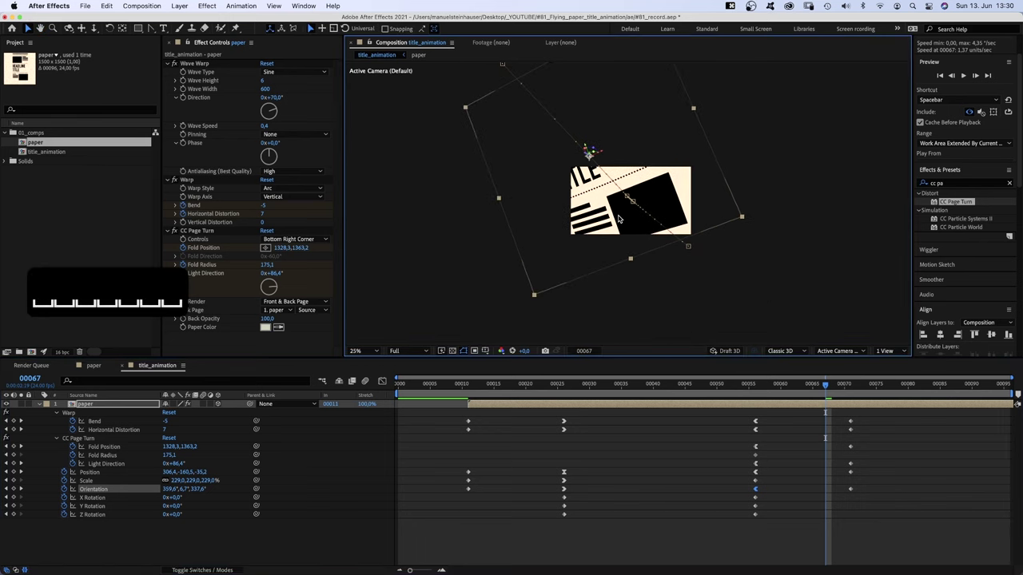
pyautogui.scroll(4, 623, 227)
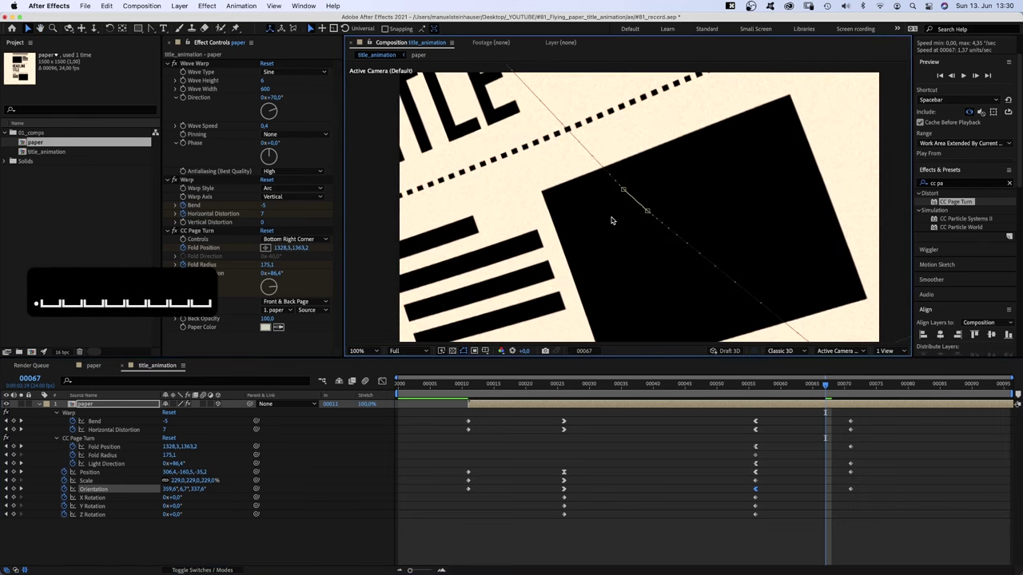
pyautogui.press('space')
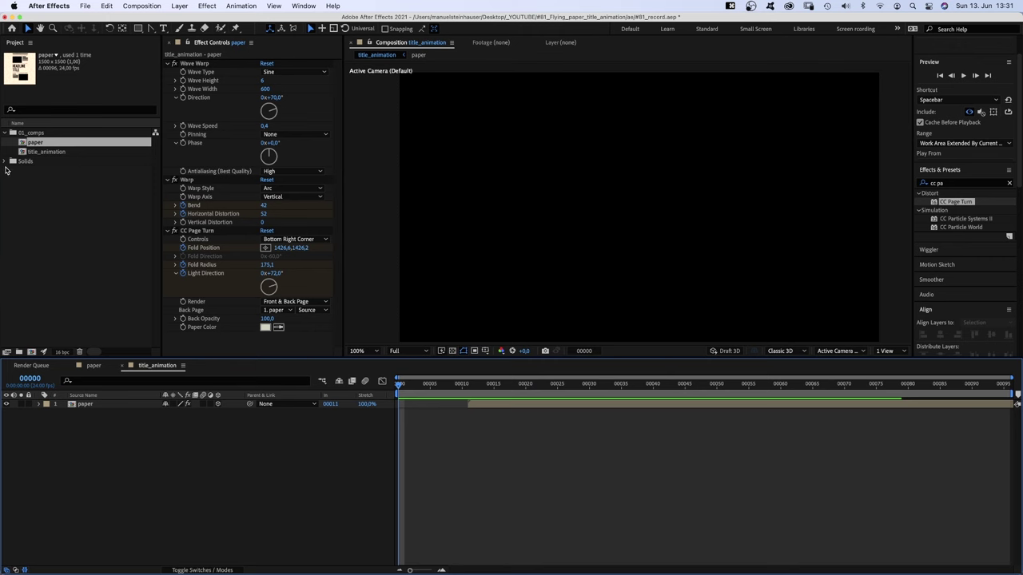
# - Add the paper solid to title_animation and trim it to end near frame 11
pyautogui.click(12, 162)
pyautogui.moveTo(32, 180); pyautogui.dragTo(79, 463)
pyautogui.moveTo(1011, 412); pyautogui.dragTo(470, 416)
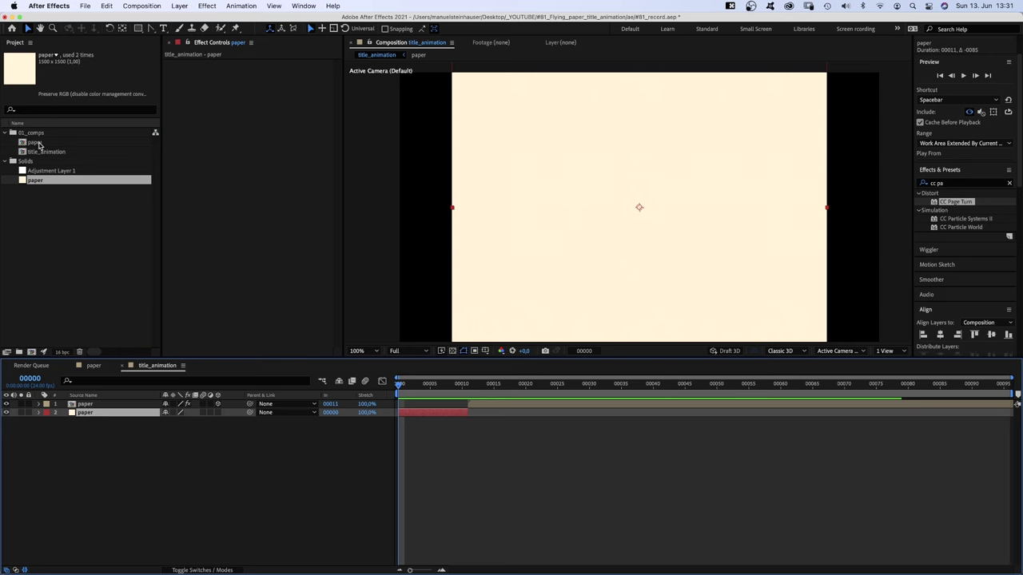
# - Copy the Noise effect from the paper comp
pyautogui.doubleClick(37, 143)
pyautogui.click(198, 64)
pyautogui.press('super+c')
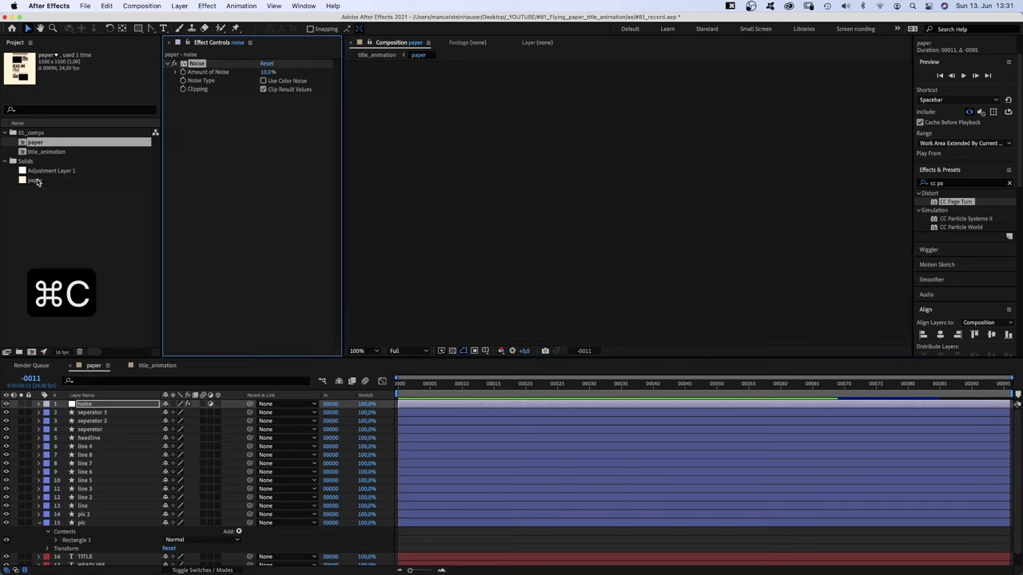
# - Paste the 10% Noise onto the paper layer in title_animation and make it 3D
pyautogui.click(36, 153)
pyautogui.doubleClick(36, 152)
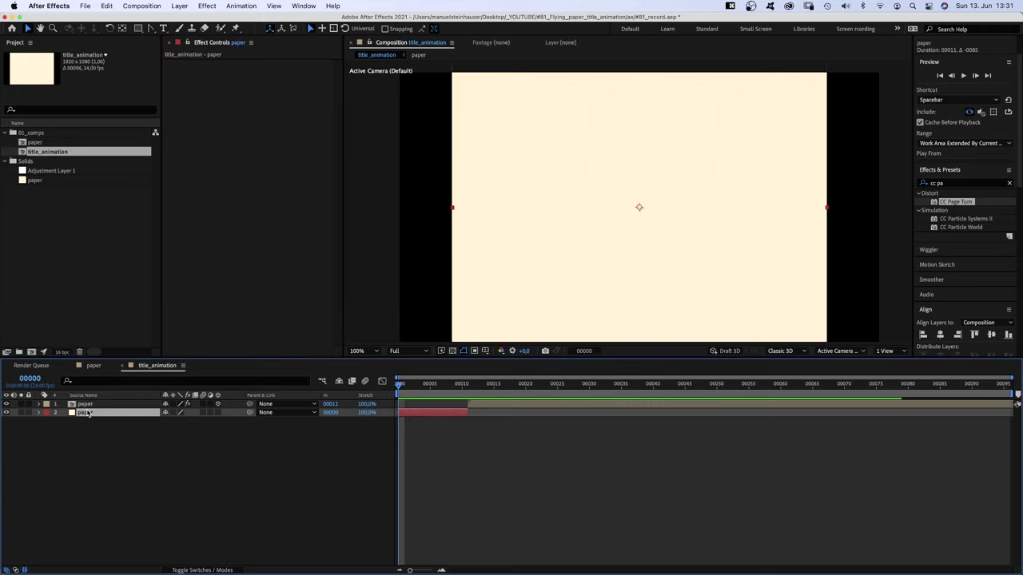
pyautogui.press('super+v')
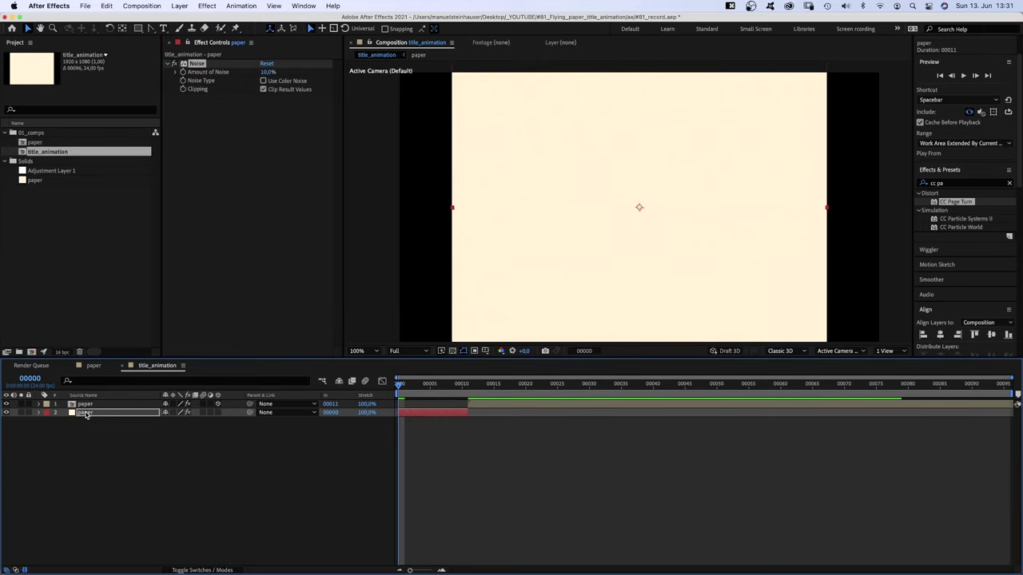
pyautogui.press('s')
pyautogui.click(240, 472)
pyautogui.click(217, 412)
# - Scale the paper to 15%, tilt its orientation to 124°, 344°, 315°, and move it upper right
pyautogui.write('15')
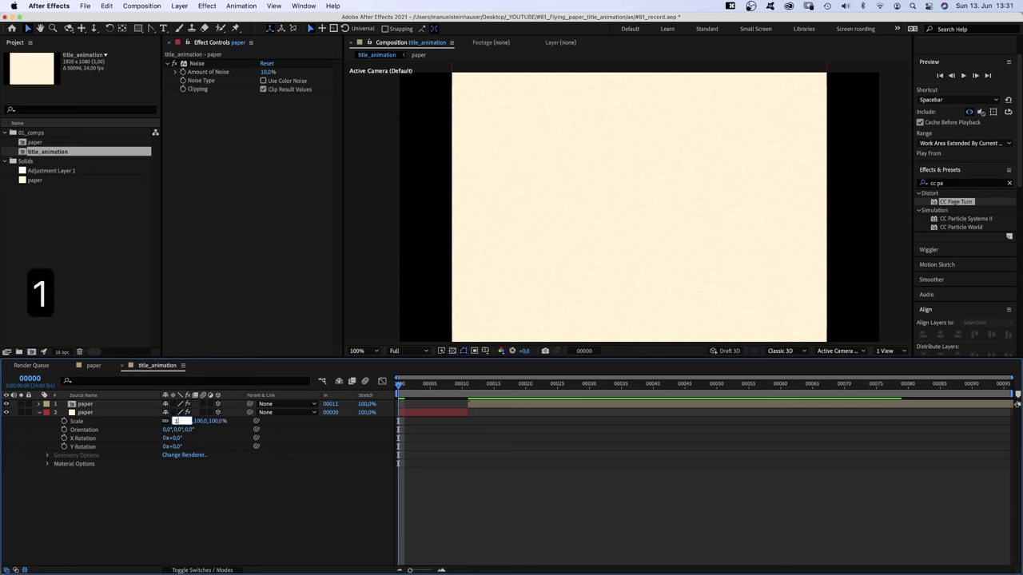
pyautogui.press('Return')
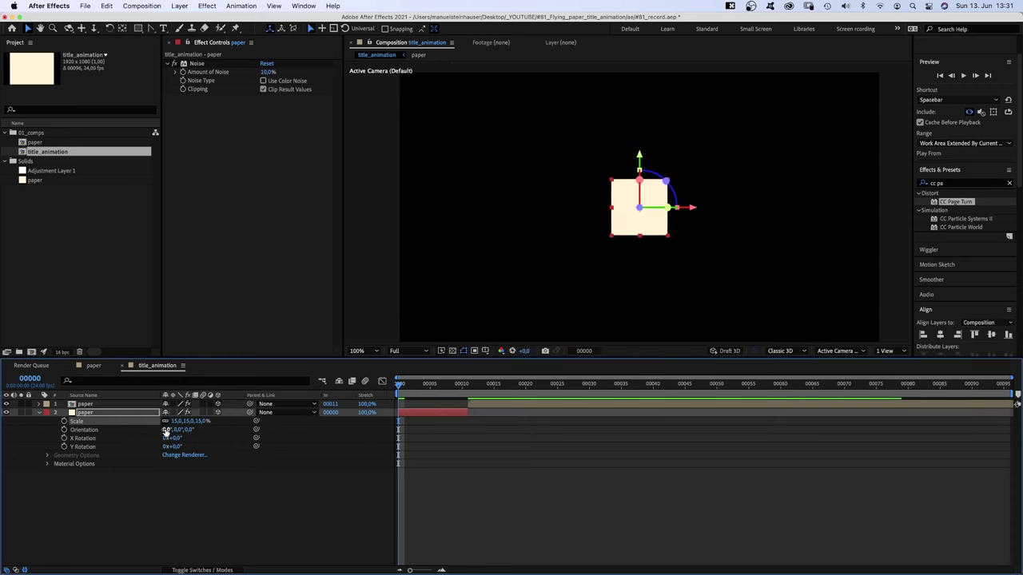
pyautogui.moveTo(166, 432); pyautogui.dragTo(98, 455)
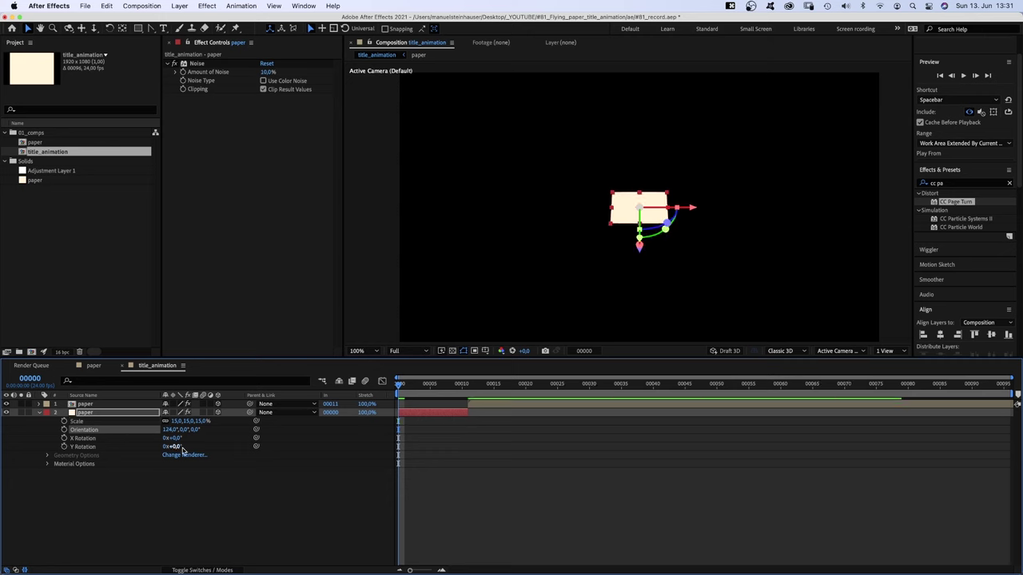
pyautogui.moveTo(184, 430)
pyautogui.mouseDown()
pyautogui.moveTo(171, 436)
pyautogui.moveTo(191, 432)
pyautogui.moveTo(178, 439)
pyautogui.mouseUp()
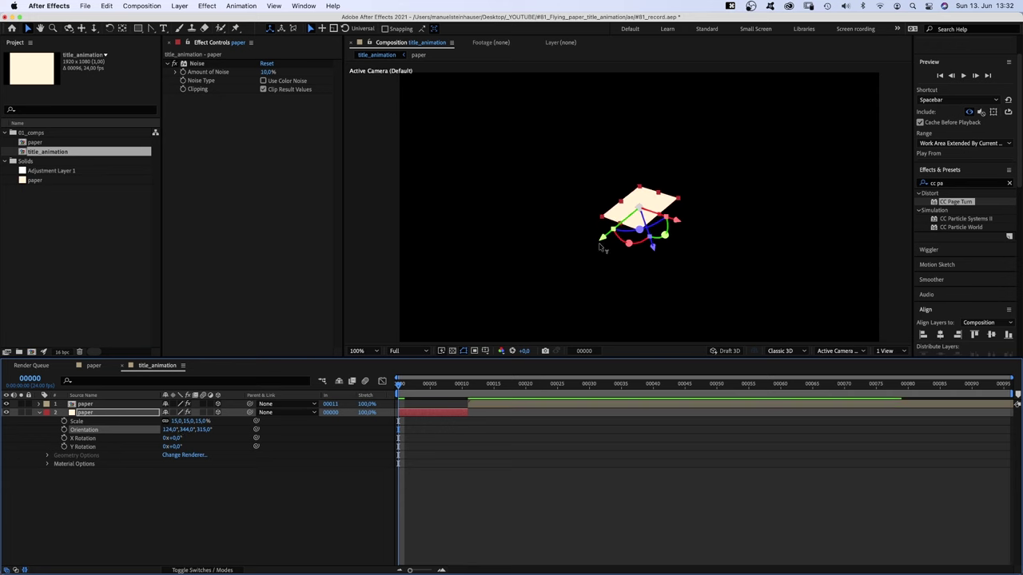
pyautogui.moveTo(607, 246); pyautogui.dragTo(831, 279)
pyautogui.press('p')
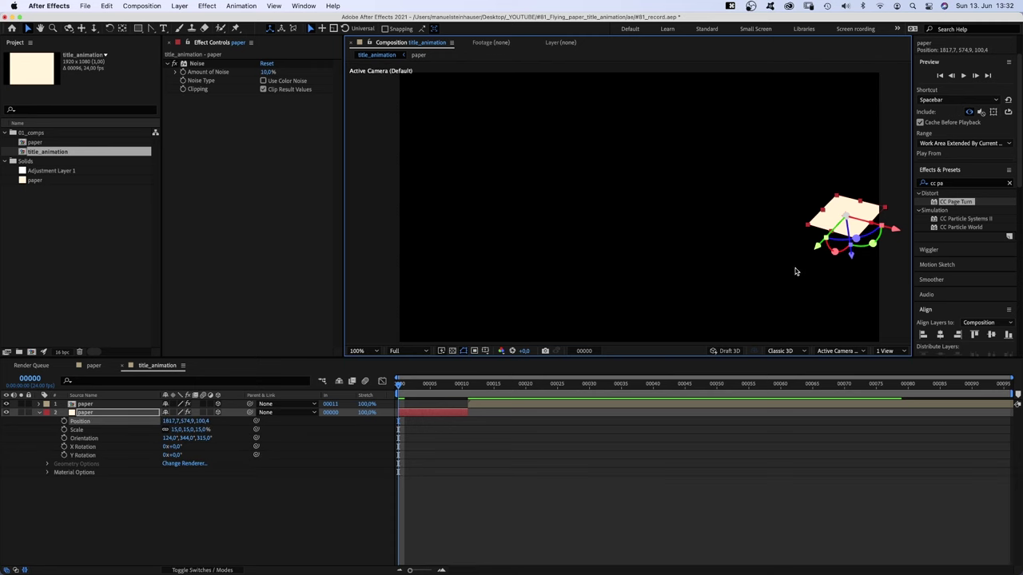
# - Apply CC Page Turn from the Top Right Corner with fold radius 187.5 and back opacity 100
pyautogui.moveTo(933, 203); pyautogui.dragTo(206, 164)
pyautogui.click(287, 107)
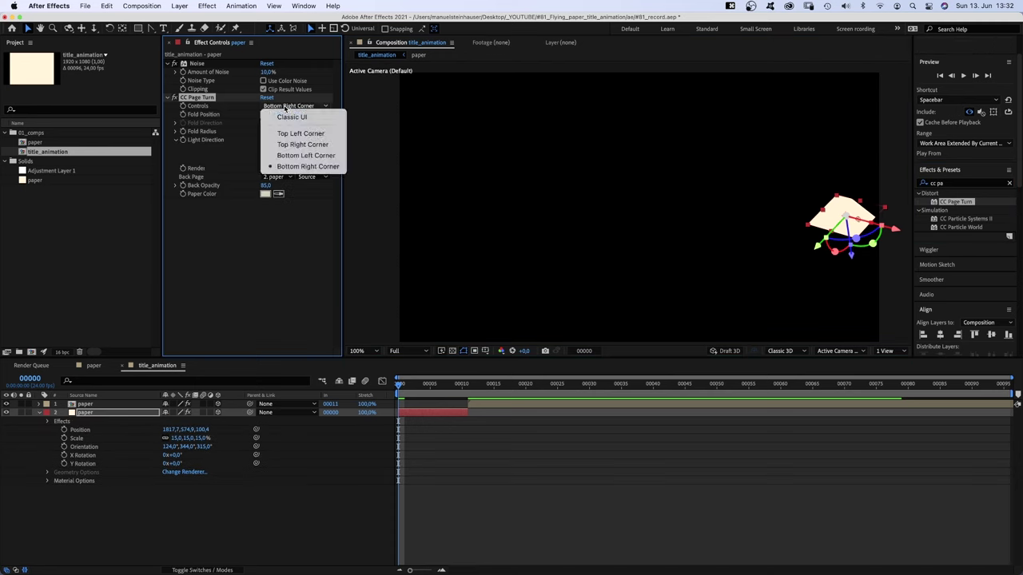
pyautogui.click(284, 144)
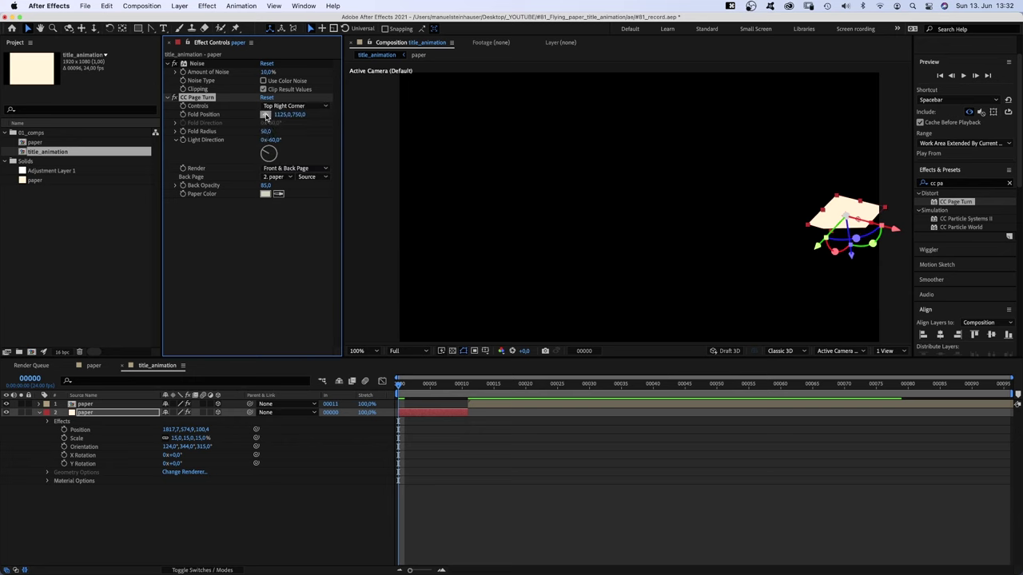
pyautogui.click(266, 116)
pyautogui.click(838, 197)
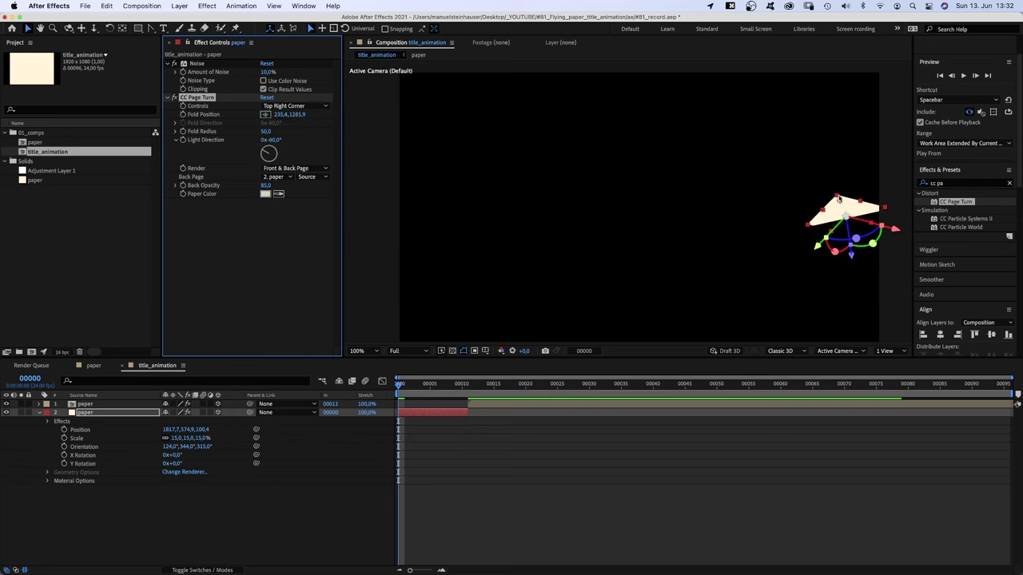
pyautogui.moveTo(266, 131); pyautogui.dragTo(319, 137)
pyautogui.moveTo(267, 186); pyautogui.dragTo(289, 142)
# - Add a Vertical-axis Warp with bend 46 and move the paper past the right edge
pyautogui.click(950, 184)
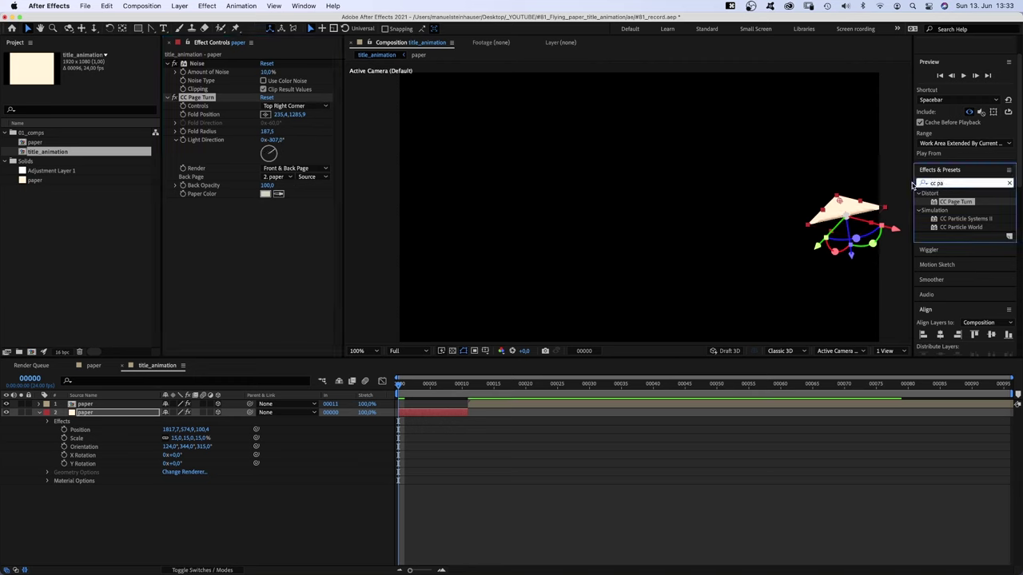
pyautogui.write('warp')
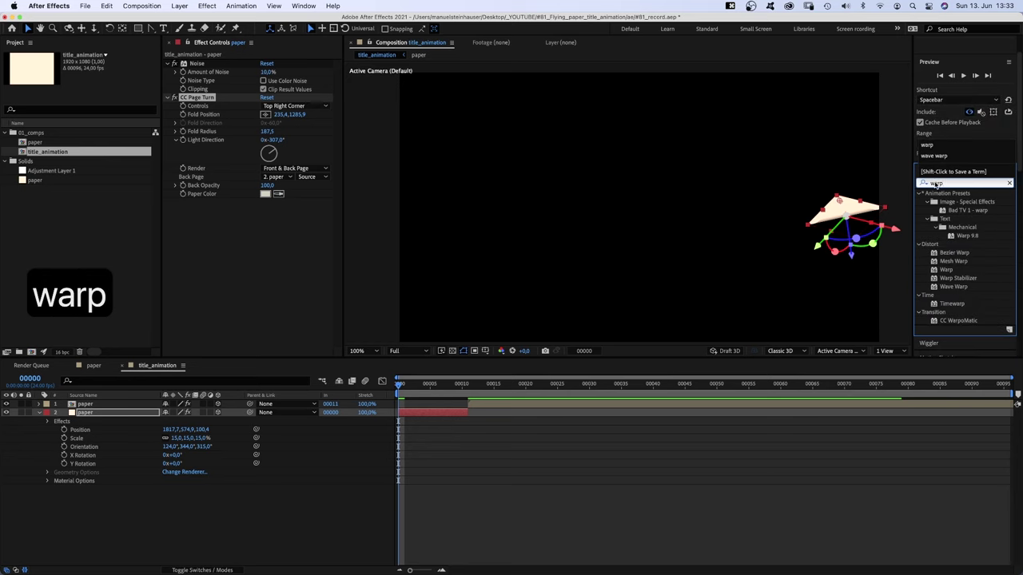
pyautogui.moveTo(942, 270); pyautogui.dragTo(200, 281)
pyautogui.click(282, 219)
pyautogui.click(273, 228)
pyautogui.moveTo(260, 229)
pyautogui.mouseDown()
pyautogui.moveTo(276, 230)
pyautogui.moveTo(265, 237)
pyautogui.mouseUp()
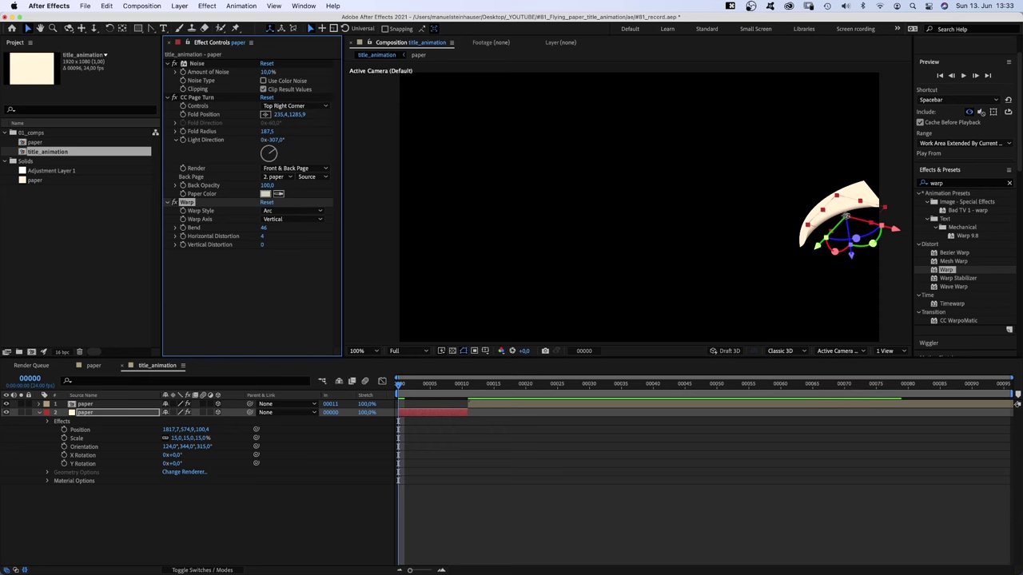
pyautogui.moveTo(822, 247); pyautogui.dragTo(941, 204)
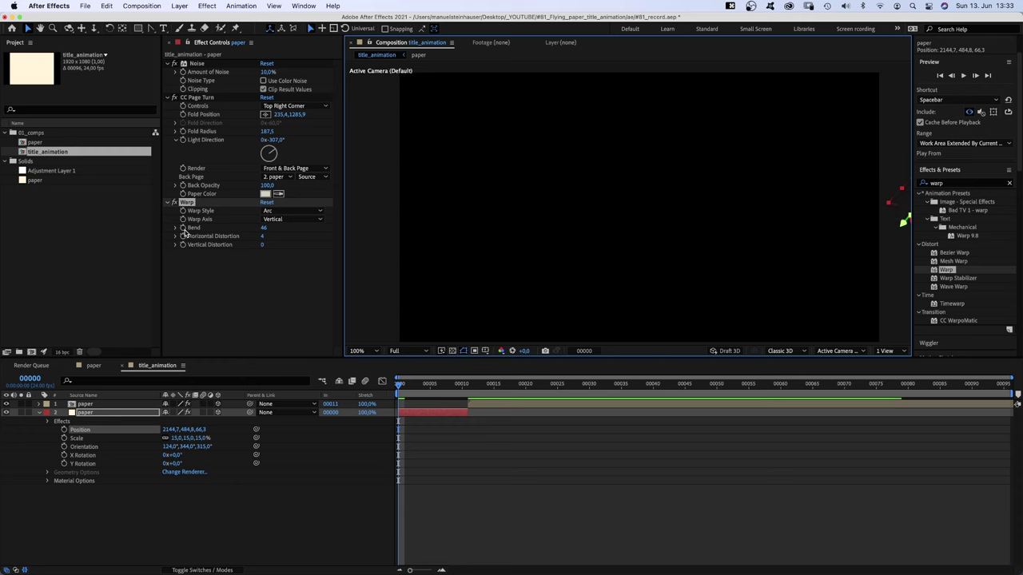
# - At frame 0, set keyframes for Warp, Position, Scale, Orientation and the page-turn properties
pyautogui.click(183, 229)
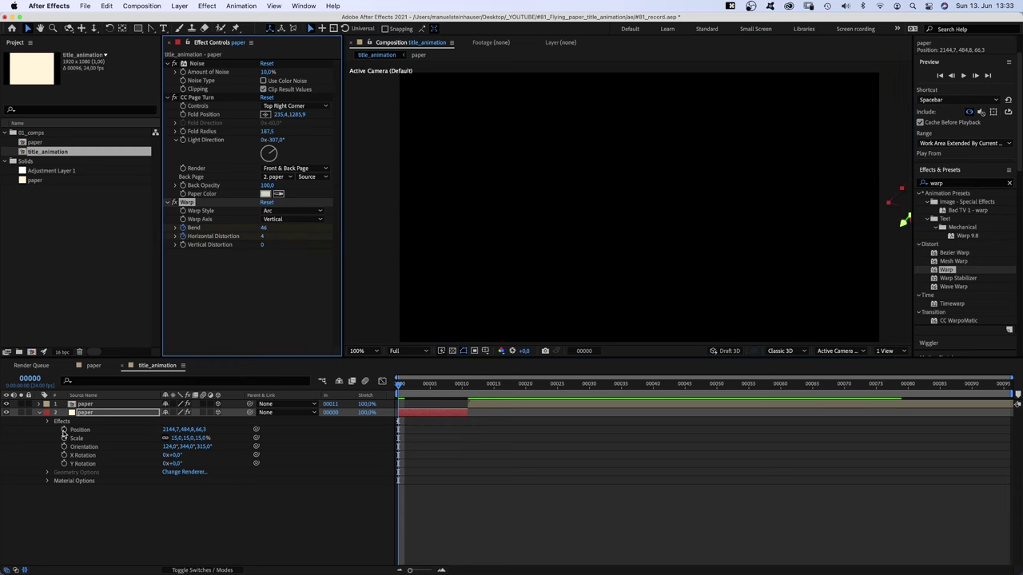
pyautogui.click(64, 429)
pyautogui.click(64, 438)
pyautogui.click(64, 447)
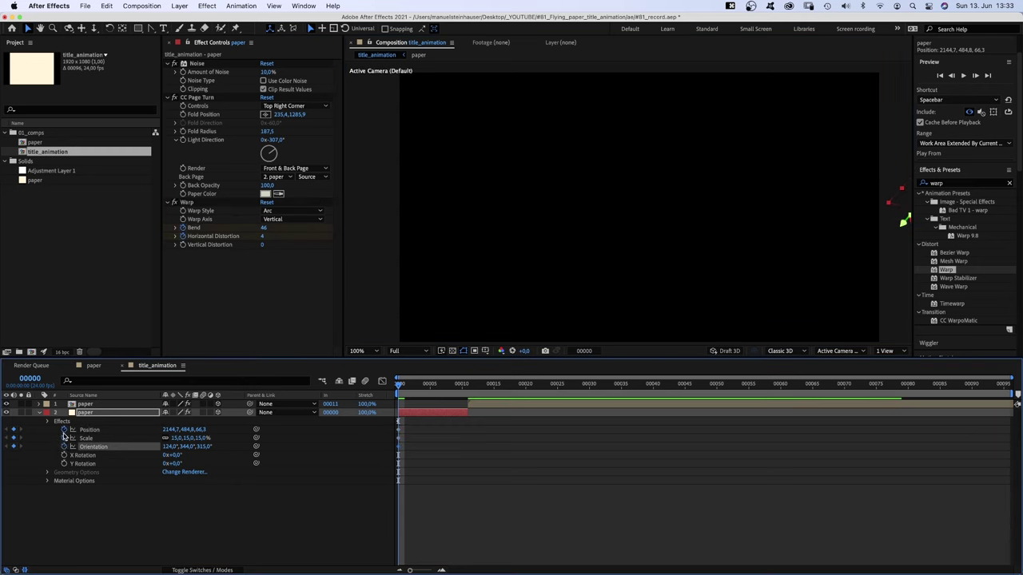
pyautogui.click(183, 124)
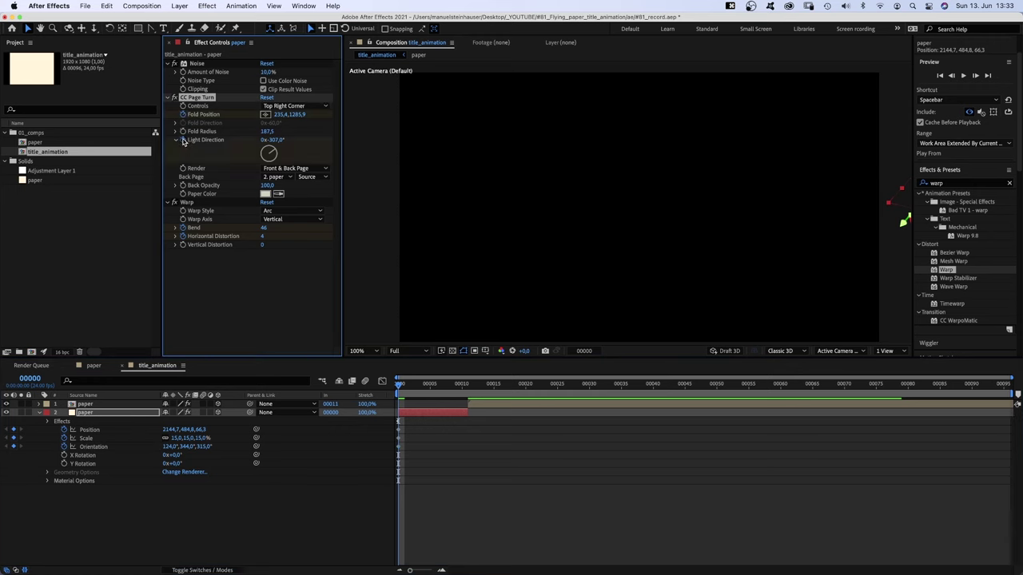
# - At frame 10, scale the paper to 59%, move it into frame, and reorient to 111°, 339°, 305°
pyautogui.click(462, 384)
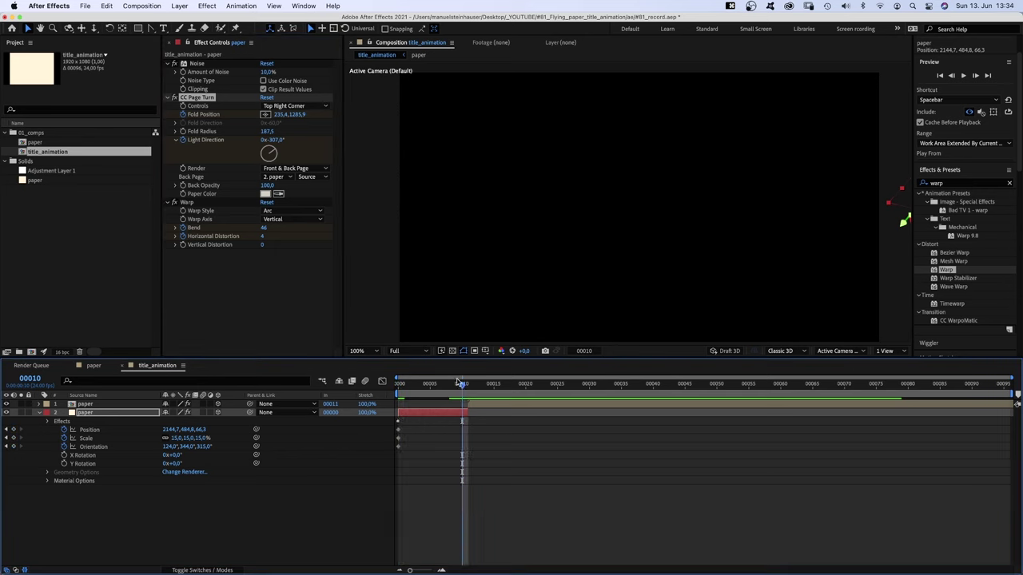
pyautogui.moveTo(170, 437); pyautogui.dragTo(191, 439)
pyautogui.scroll(-2, 676, 229)
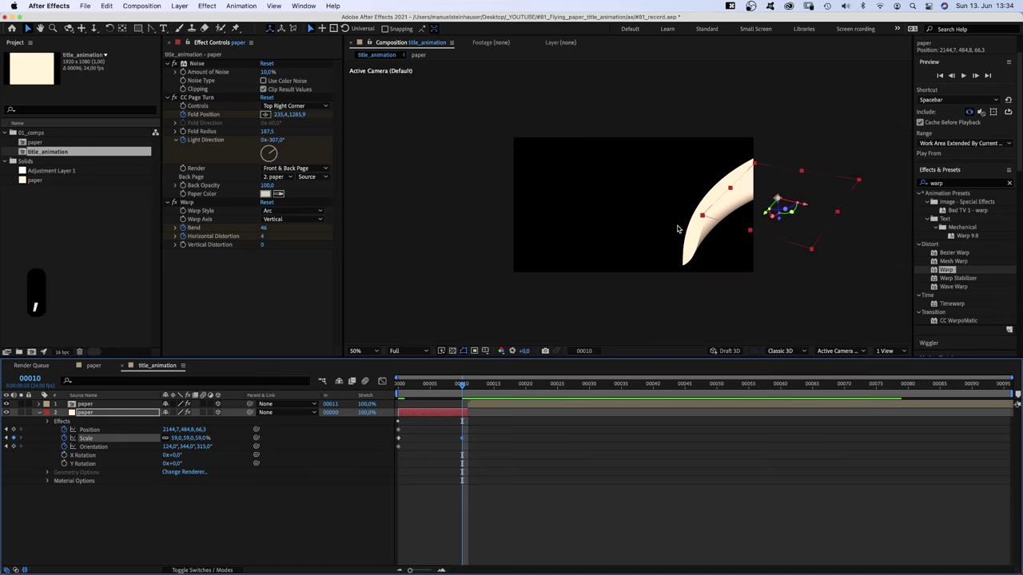
pyautogui.moveTo(769, 220); pyautogui.dragTo(756, 290)
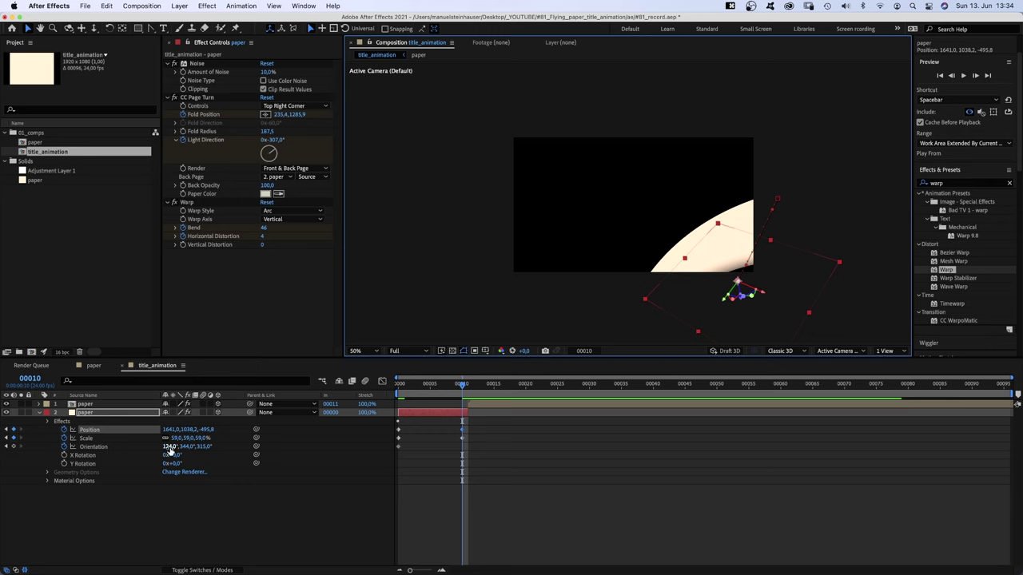
pyautogui.moveTo(169, 452); pyautogui.dragTo(166, 452)
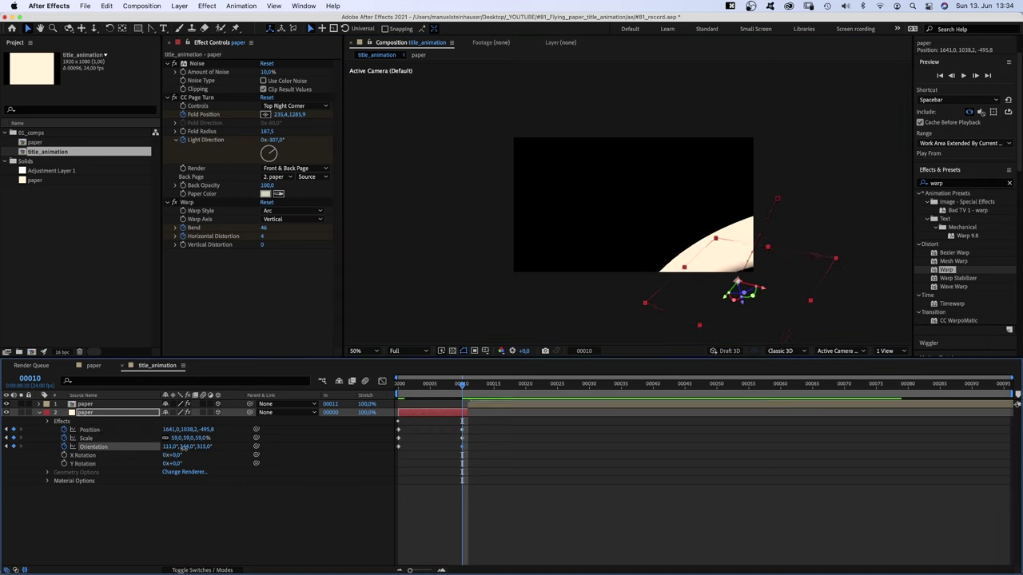
pyautogui.moveTo(183, 448); pyautogui.dragTo(200, 449)
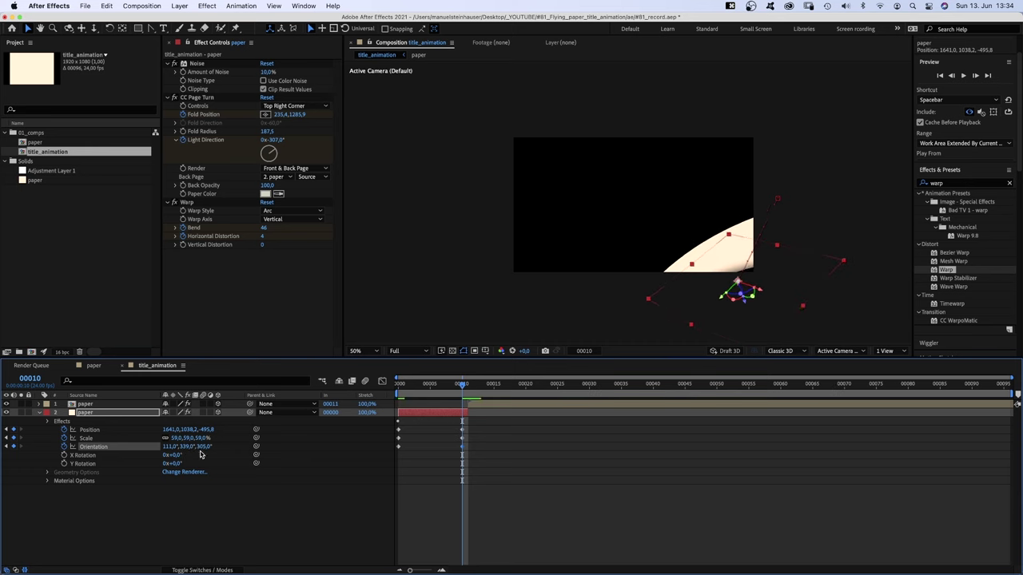
# - Reveal the paper's animated properties with U and set the Warp bend to -51
pyautogui.click(93, 414)
pyautogui.press('u')
pyautogui.press('u')
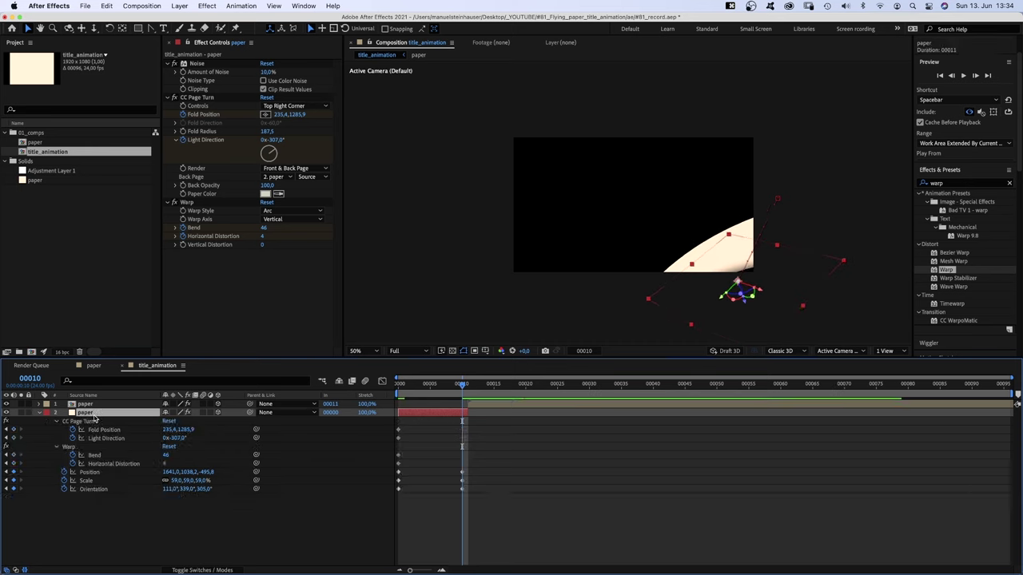
pyautogui.moveTo(164, 454); pyautogui.dragTo(153, 457)
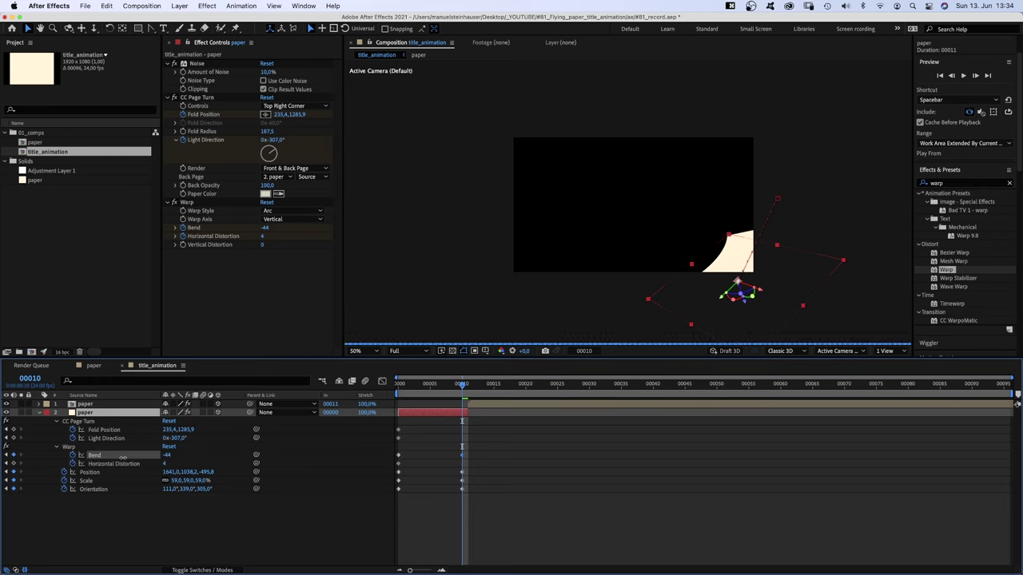
pyautogui.click(121, 458)
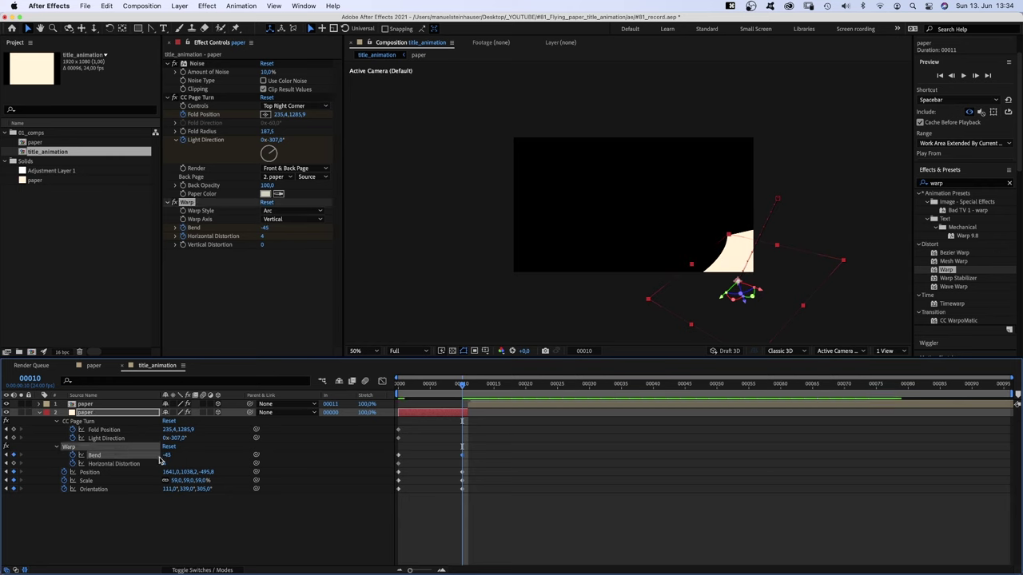
pyautogui.moveTo(160, 455); pyautogui.dragTo(159, 454)
# - Move the fold to 1304.6, 99.4, settle the paper at 1526.9, 801.2, -504.7, and preview
pyautogui.moveTo(743, 296); pyautogui.dragTo(752, 268)
pyautogui.click(265, 114)
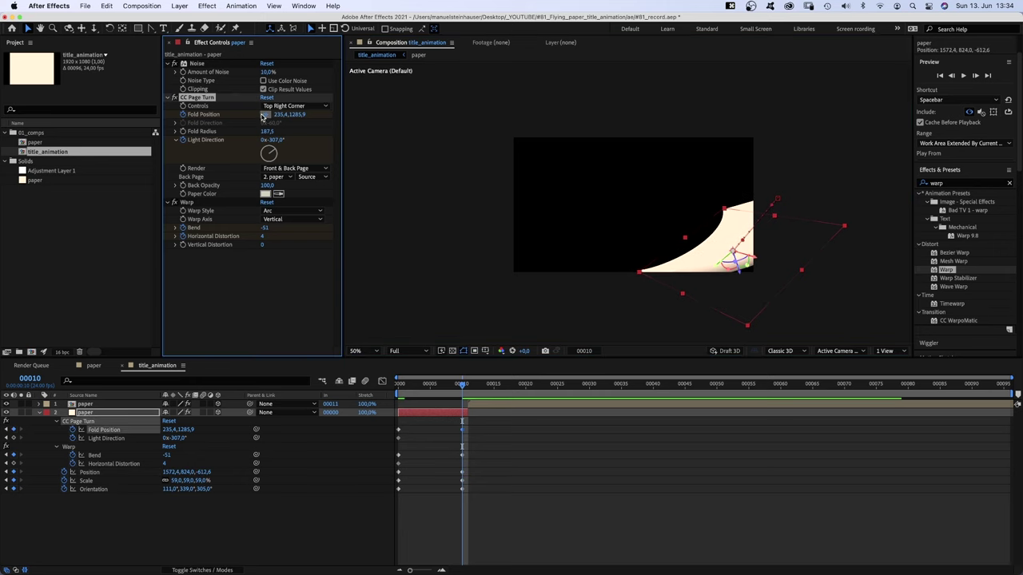
pyautogui.click(738, 303)
pyautogui.moveTo(739, 308); pyautogui.dragTo(735, 310)
pyautogui.moveTo(760, 266); pyautogui.dragTo(704, 267)
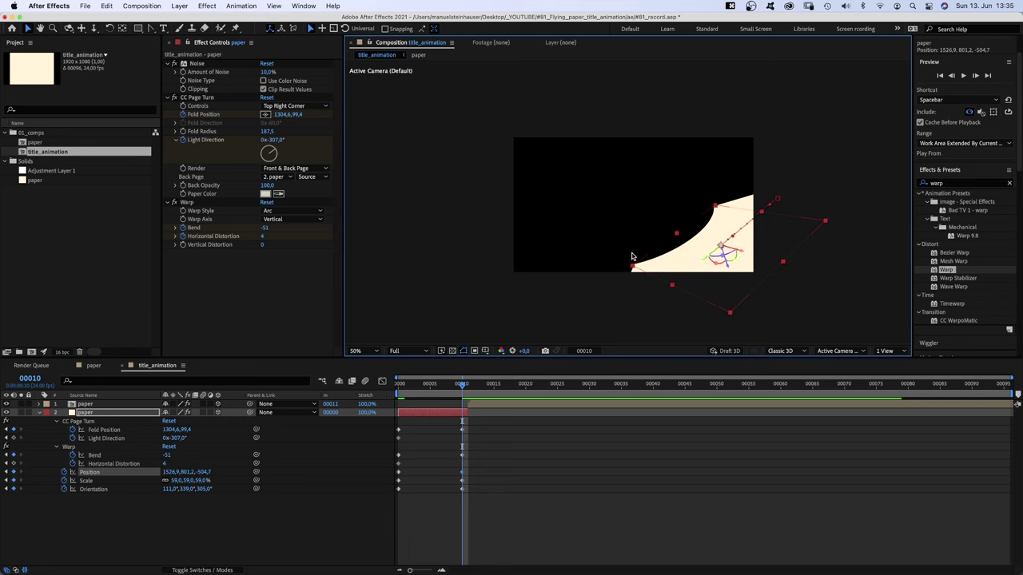
pyautogui.press('0')
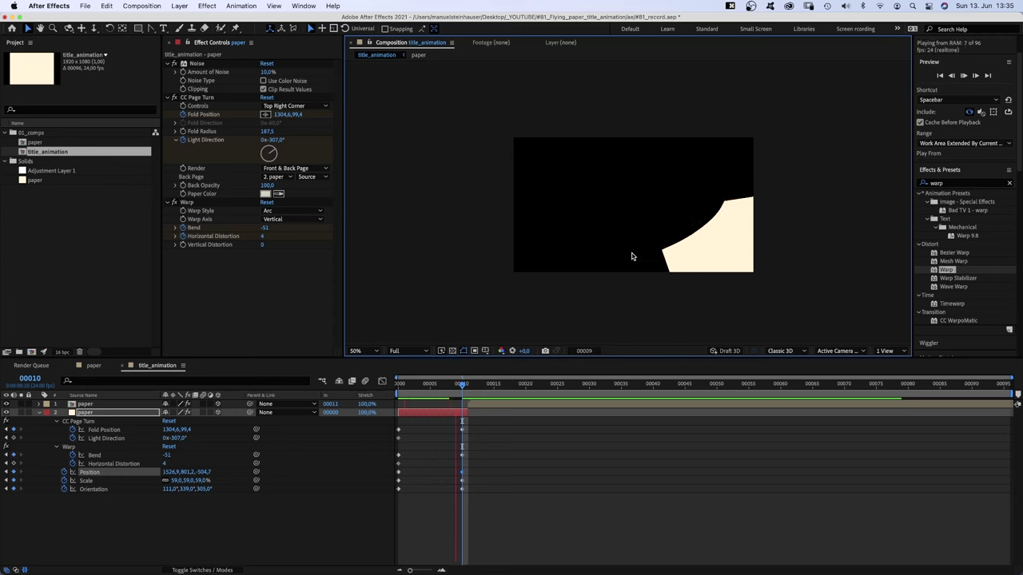